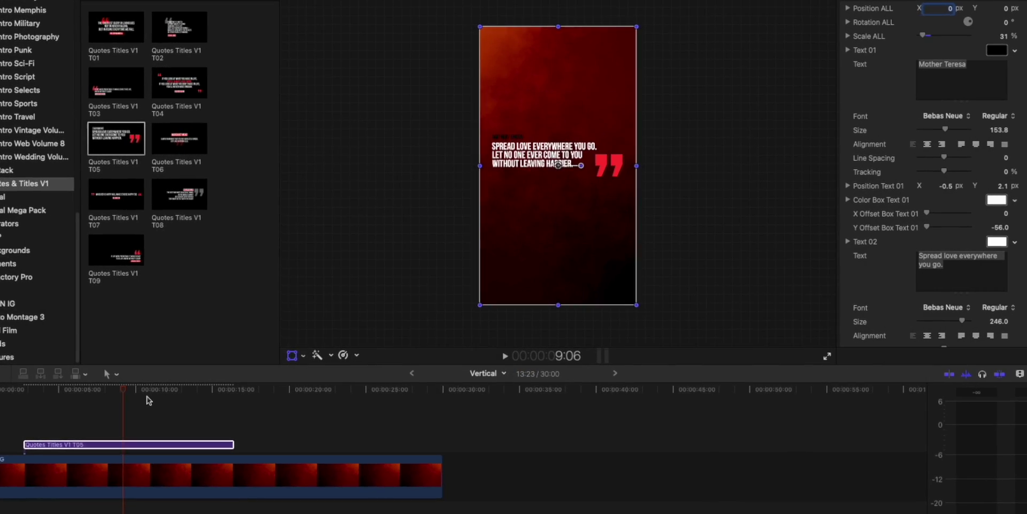
# - Place the playhead on the Red BG clip and show its transform, crop and distort settings
pyautogui.click(120, 395)
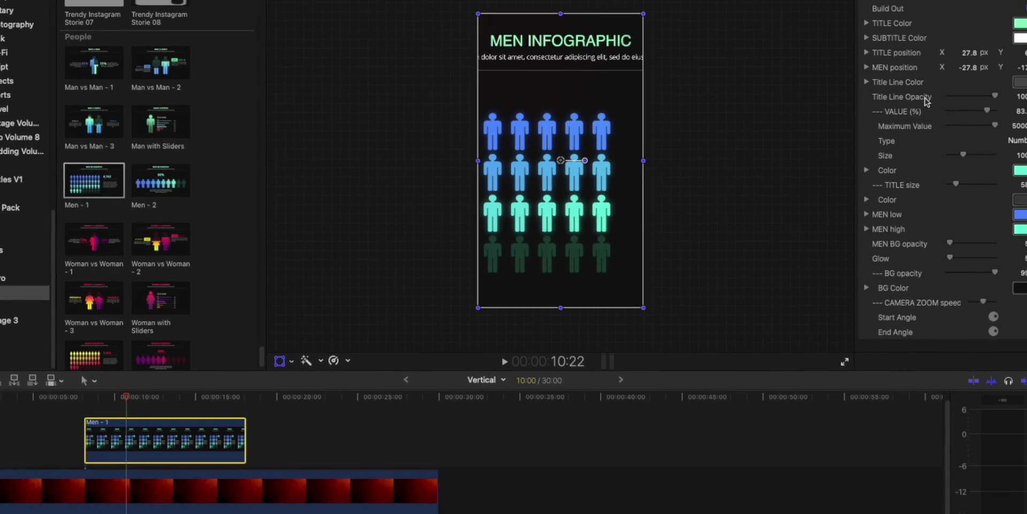
pyautogui.click(196, 445)
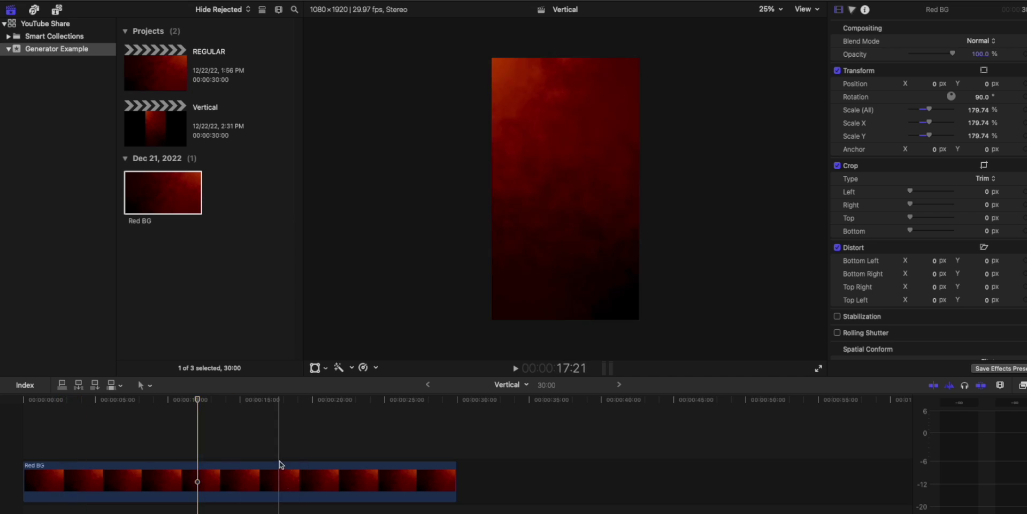
# - Place Social Media Video Graphics Title 06 above Red BG and scrub to preview it
pyautogui.click(252, 485)
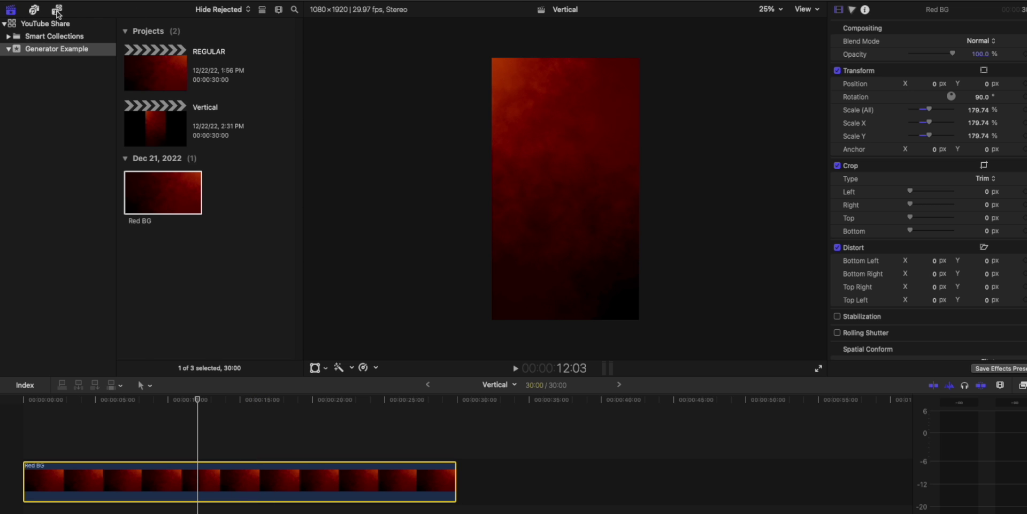
pyautogui.click(57, 12)
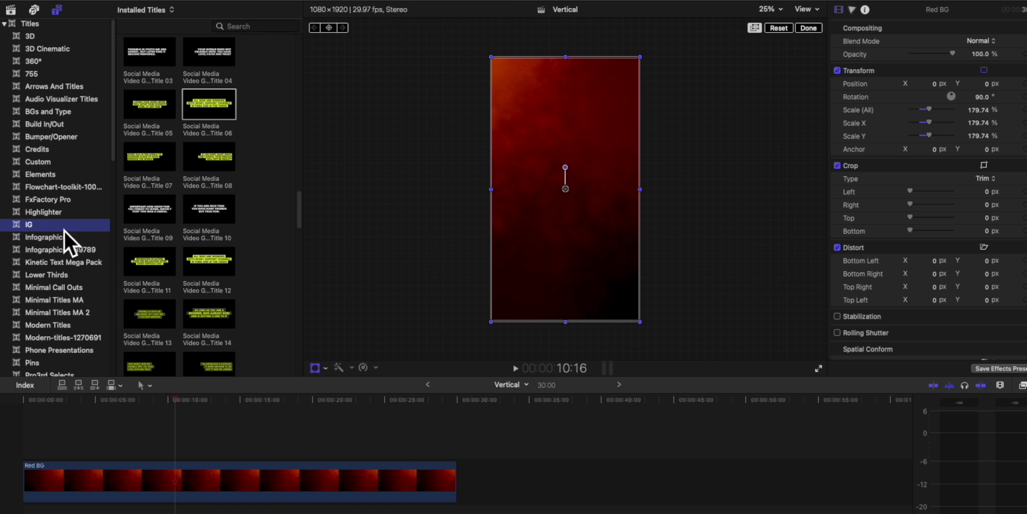
pyautogui.scroll(5, 194, 250)
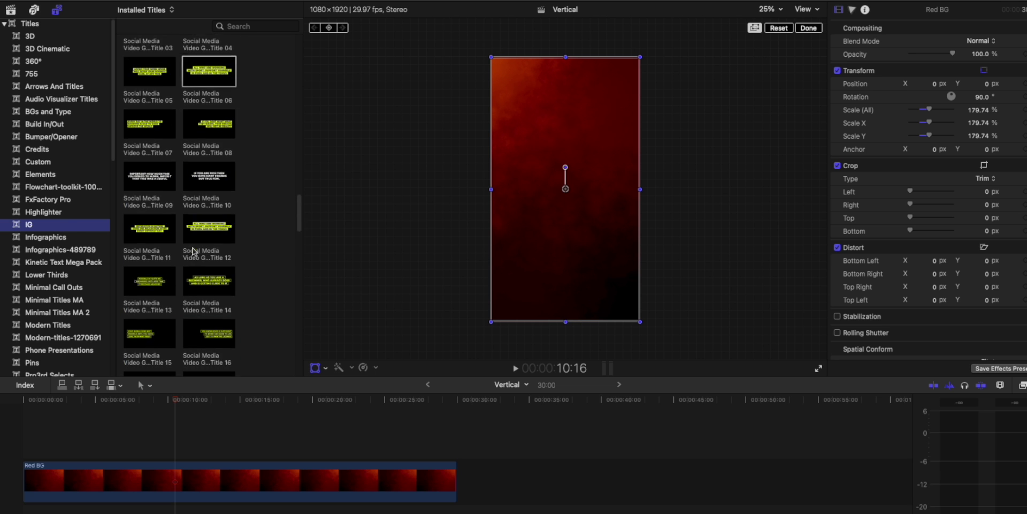
pyautogui.click(197, 245)
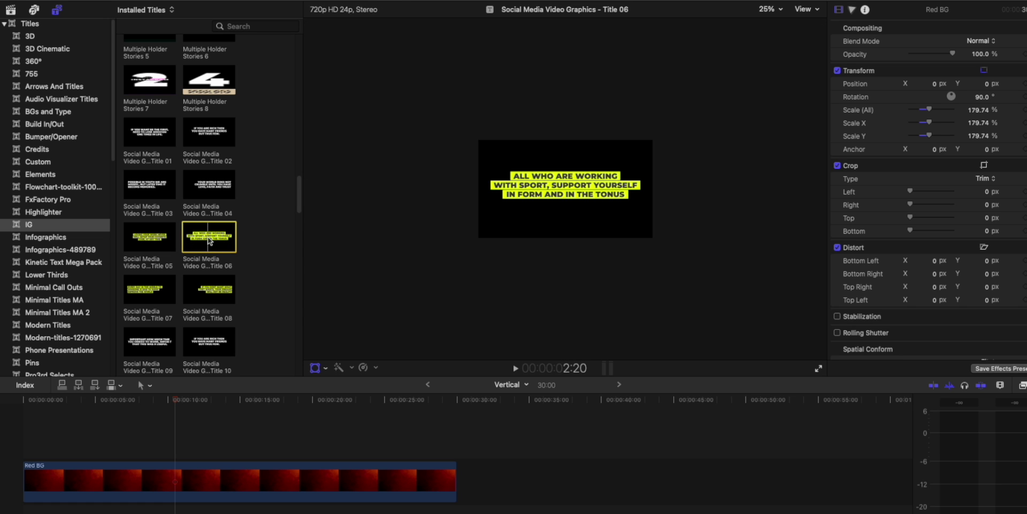
pyautogui.moveTo(209, 242); pyautogui.dragTo(139, 450)
pyautogui.moveTo(142, 402); pyautogui.dragTo(155, 399)
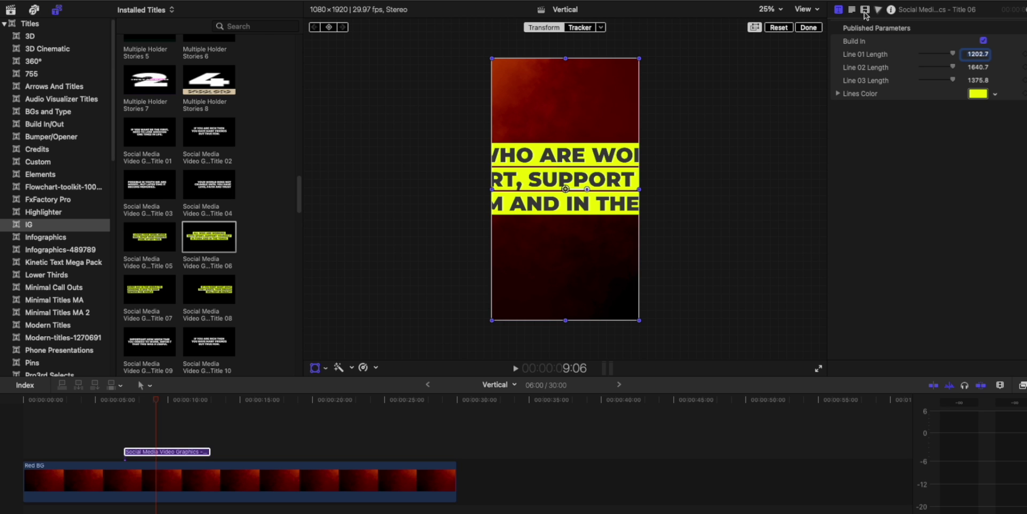
# - Try the yellow title's Scale and Crop Left sliders in the Video inspector, then restore the crop
pyautogui.click(865, 10)
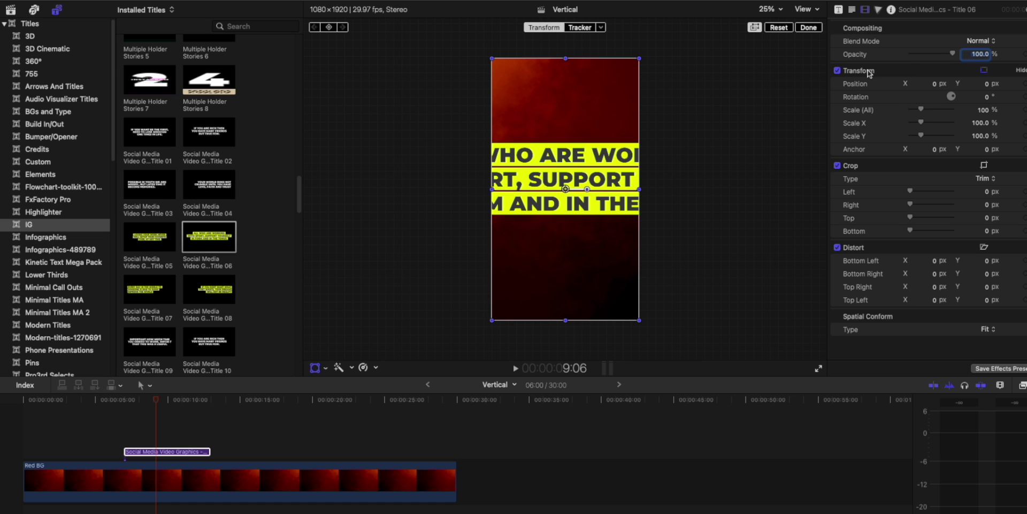
pyautogui.moveTo(923, 111); pyautogui.dragTo(921, 110)
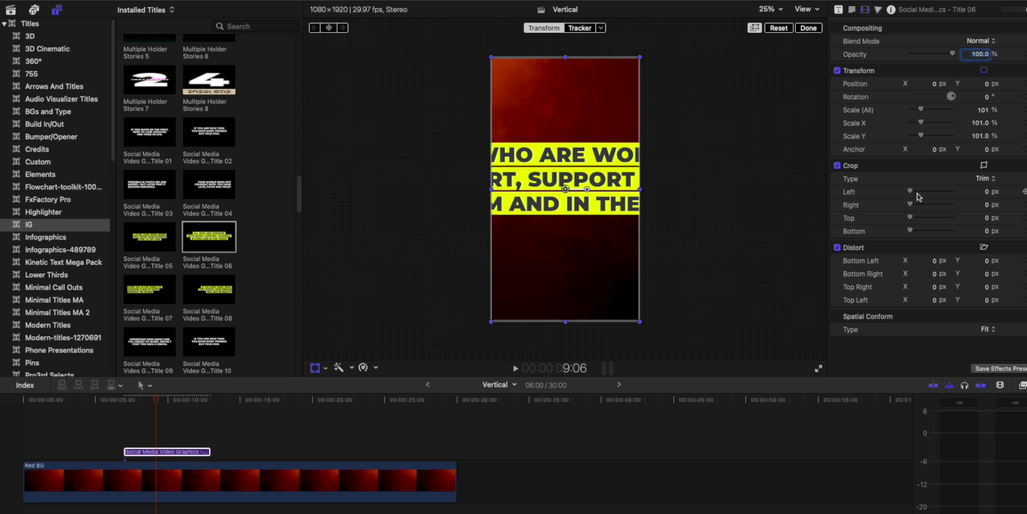
pyautogui.moveTo(911, 193); pyautogui.dragTo(909, 194)
pyautogui.moveTo(910, 191); pyautogui.dragTo(885, 192)
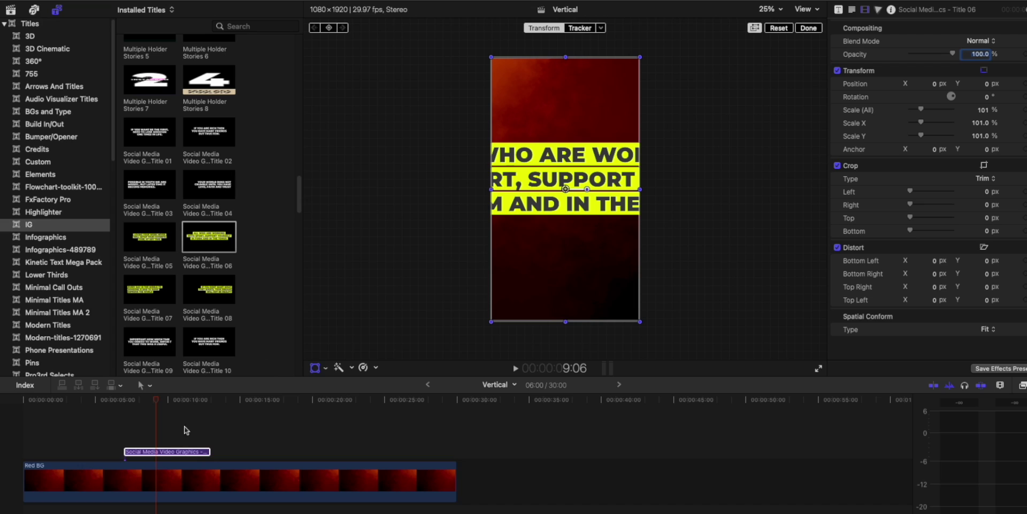
# - Delete the yellow title and place a lengthened Quotes & Titles V1 T05 quote above Red BG
pyautogui.press('Delete')
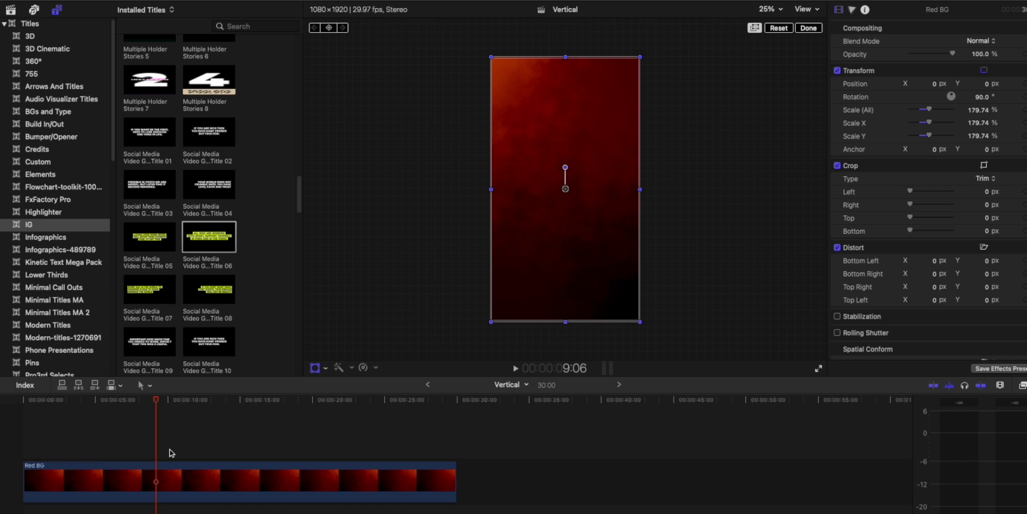
pyautogui.scroll(-15, 77, 266)
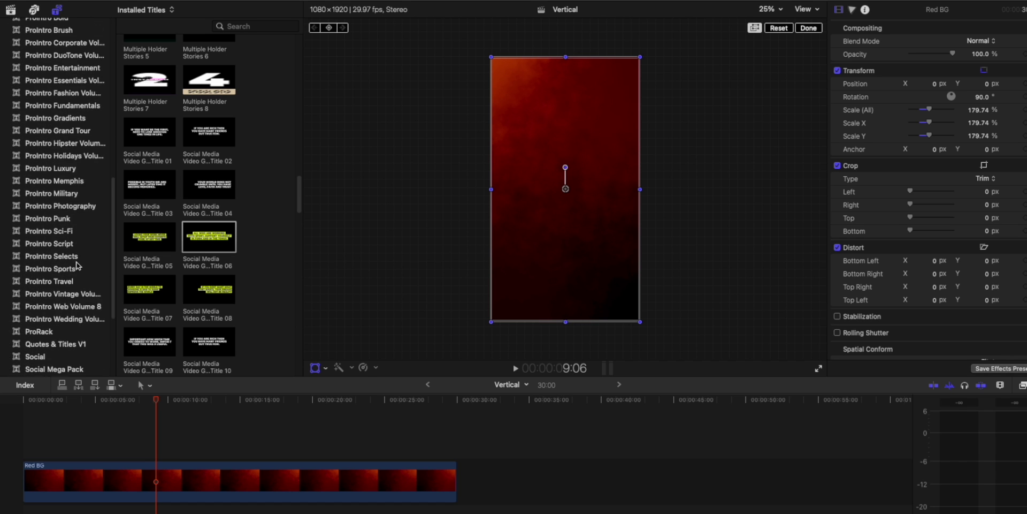
pyautogui.scroll(-5, 77, 266)
pyautogui.click(68, 208)
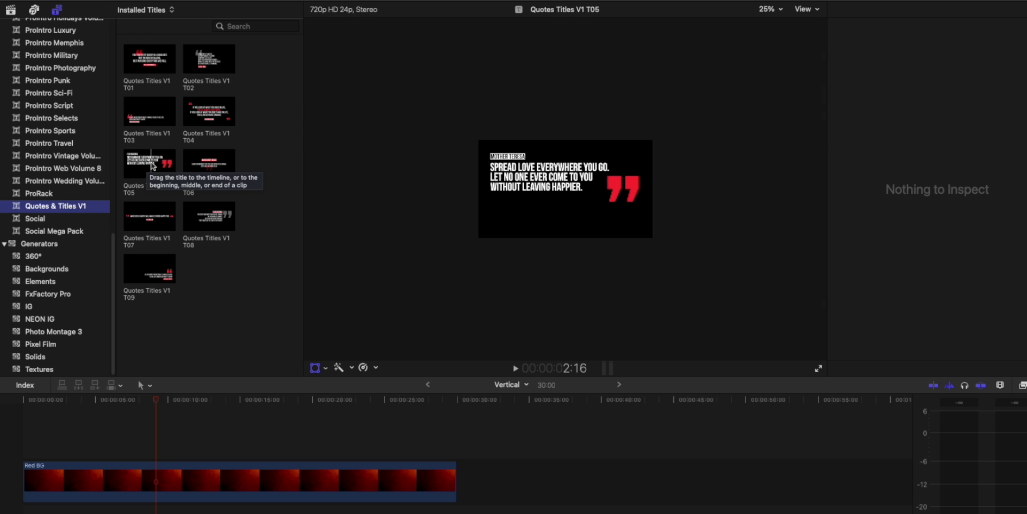
pyautogui.moveTo(149, 166); pyautogui.dragTo(63, 452)
pyautogui.moveTo(133, 451); pyautogui.dragTo(258, 452)
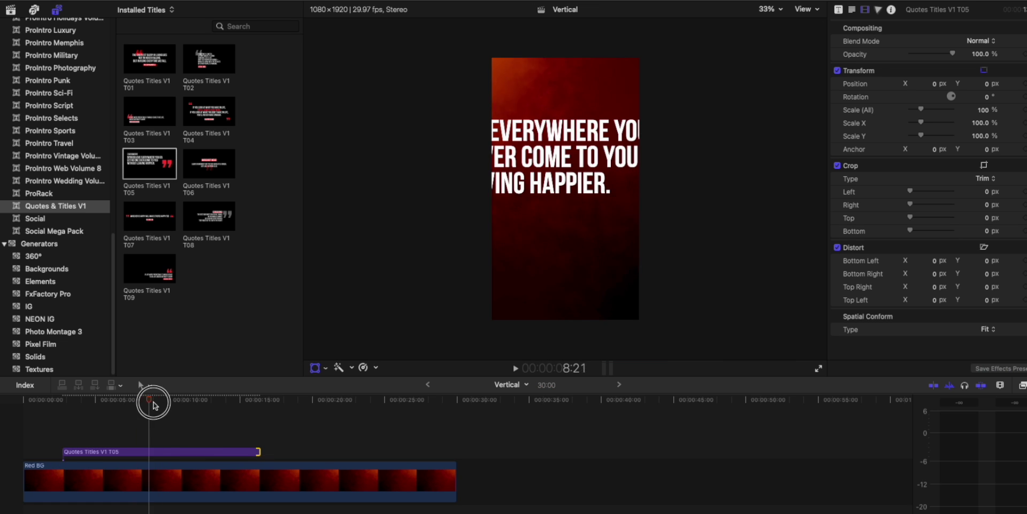
# - Scale the T05 quote's Scale ALL to 31% and play back its animation
pyautogui.click(160, 452)
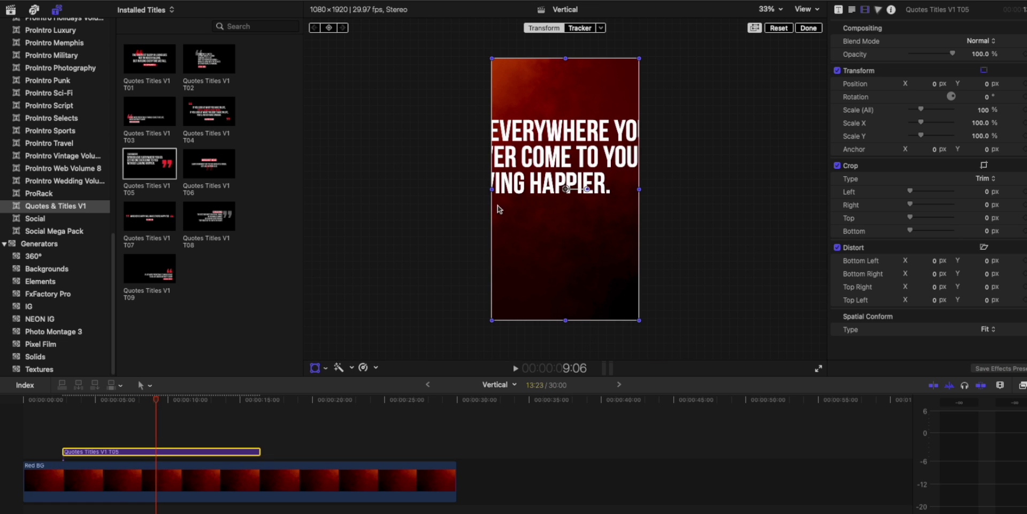
pyautogui.click(839, 9)
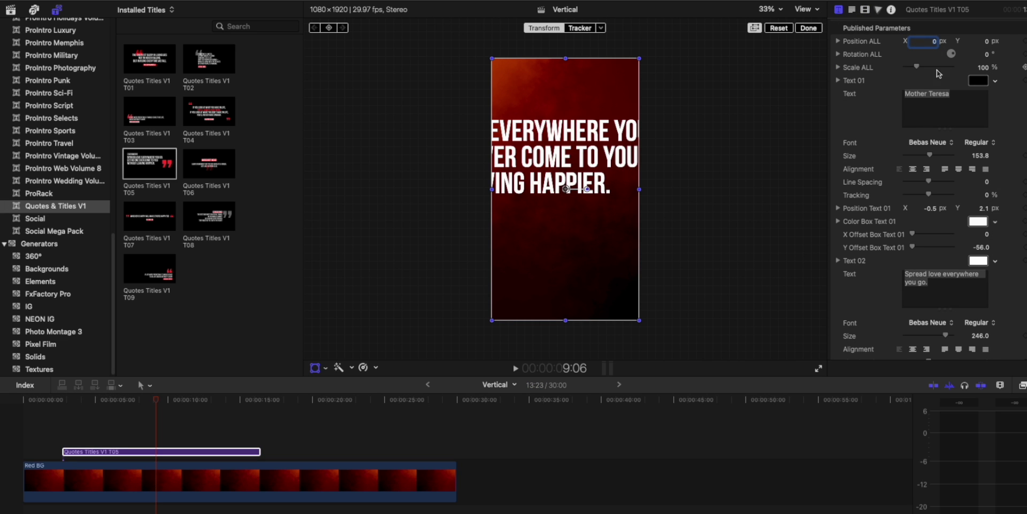
pyautogui.moveTo(916, 67); pyautogui.dragTo(911, 69)
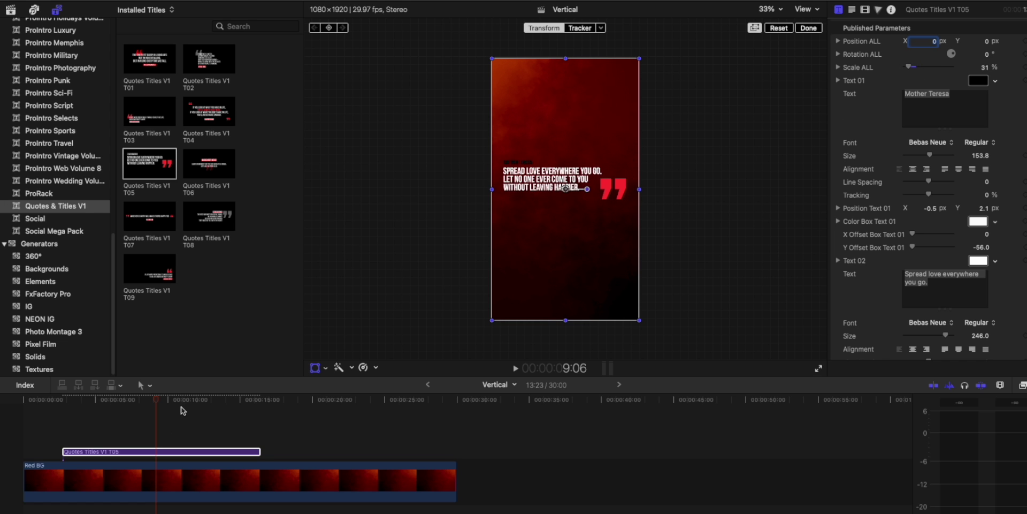
pyautogui.click(133, 400)
pyautogui.press('space')
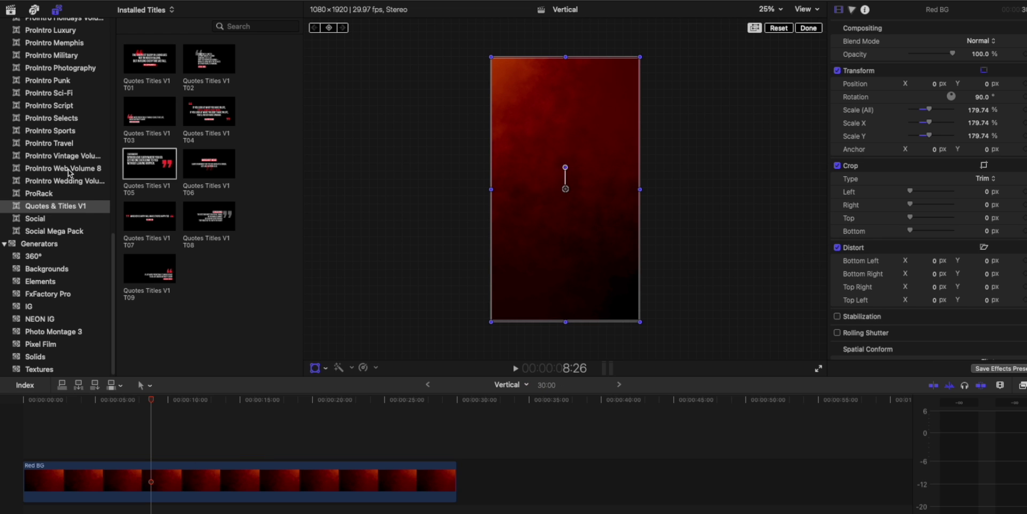
# - Place the Men - 1 infographic from the IG generators above Red BG and select it
pyautogui.click(95, 305)
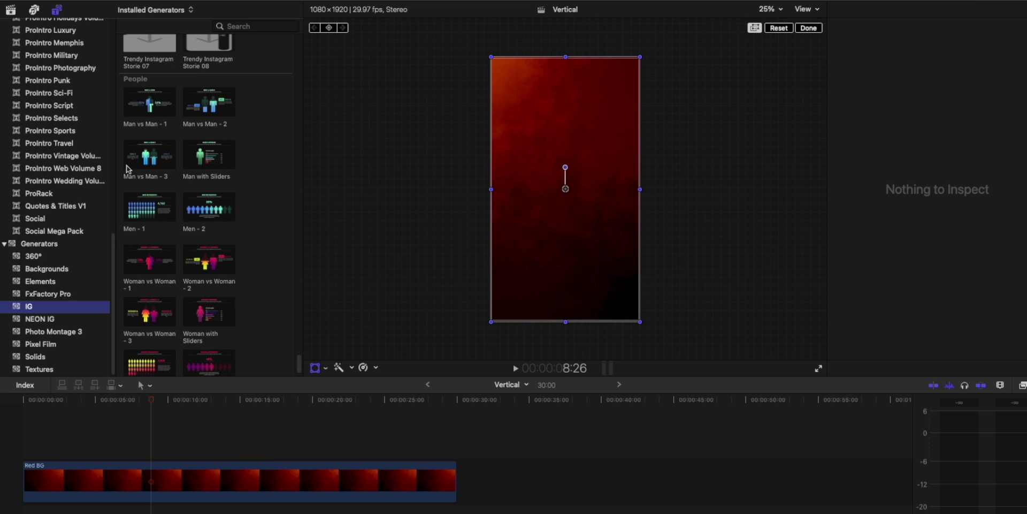
pyautogui.moveTo(149, 214); pyautogui.dragTo(143, 444)
pyautogui.moveTo(141, 401); pyautogui.dragTo(179, 402)
pyautogui.click(474, 285)
pyautogui.click(529, 296)
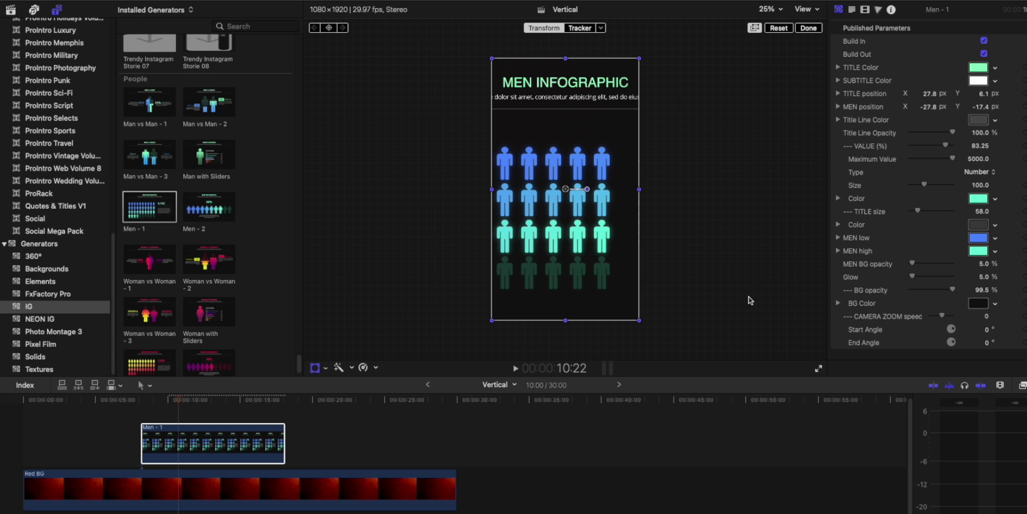
pyautogui.click(236, 447)
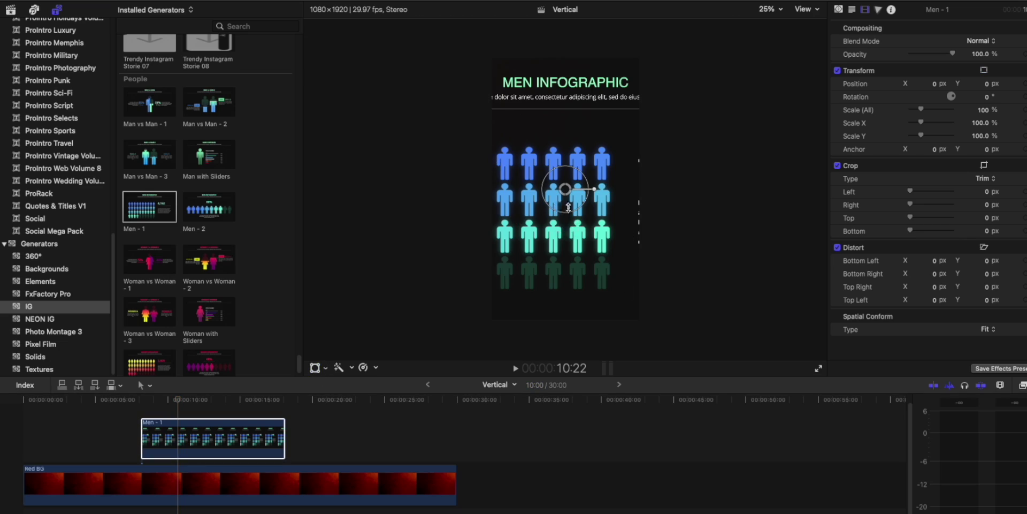
# - Drag the Men - 1 infographic horizontally in the viewer to reposition it
pyautogui.moveTo(577, 209); pyautogui.dragTo(569, 191)
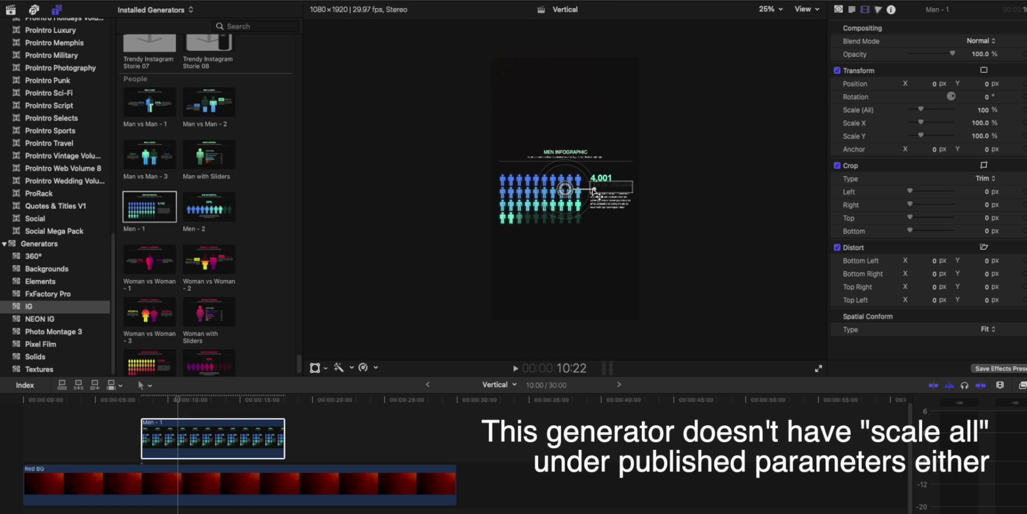
pyautogui.moveTo(567, 190); pyautogui.dragTo(594, 190)
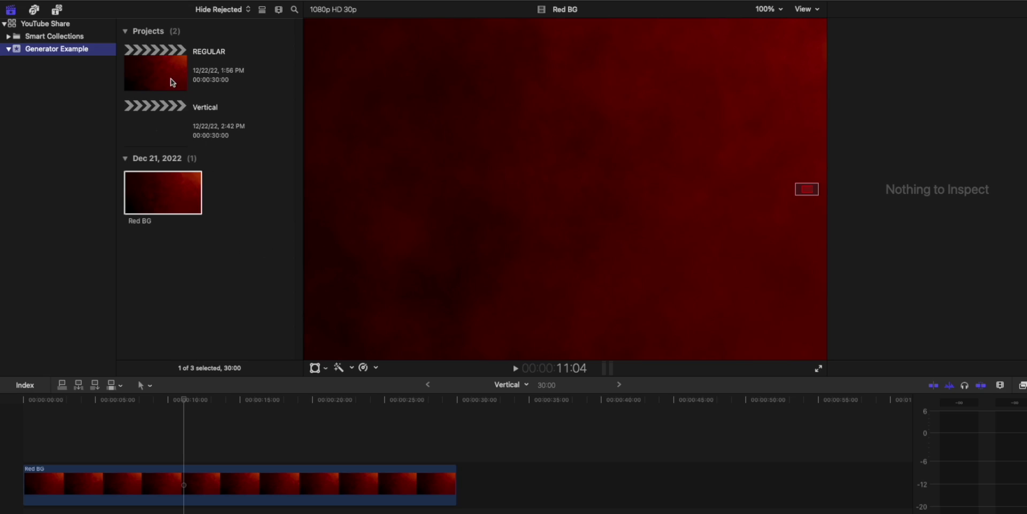
# - In REGULAR, place the Quotes & Titles V1 T05 title above Red BG, lengthened and starting at zero
pyautogui.doubleClick(157, 75)
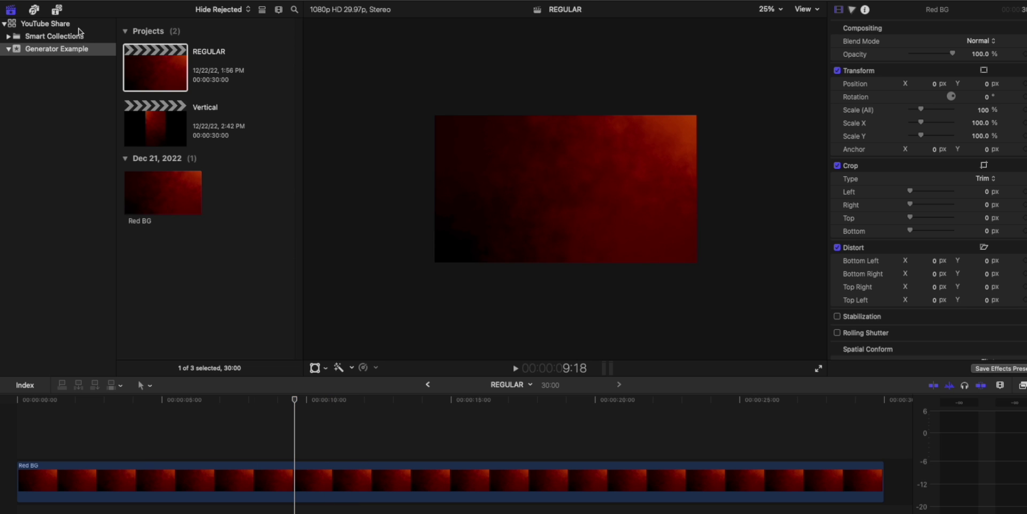
pyautogui.click(55, 11)
pyautogui.click(49, 207)
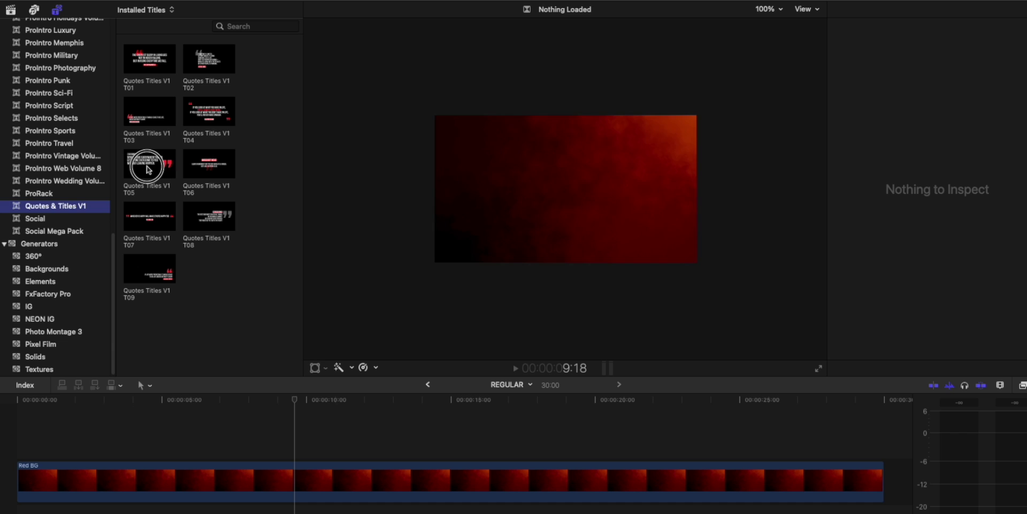
pyautogui.moveTo(149, 169); pyautogui.dragTo(76, 451)
pyautogui.moveTo(219, 451); pyautogui.dragTo(514, 452)
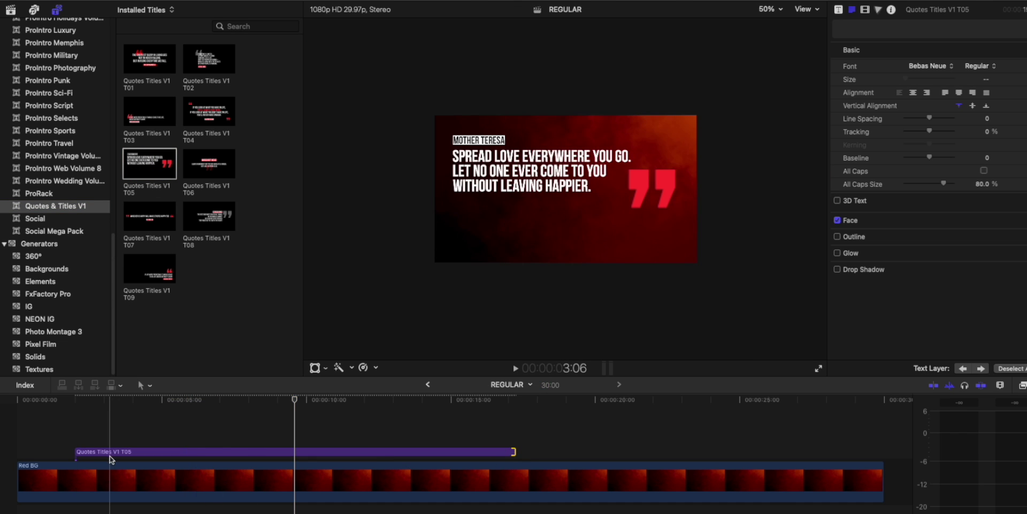
pyautogui.moveTo(110, 458); pyautogui.dragTo(36, 452)
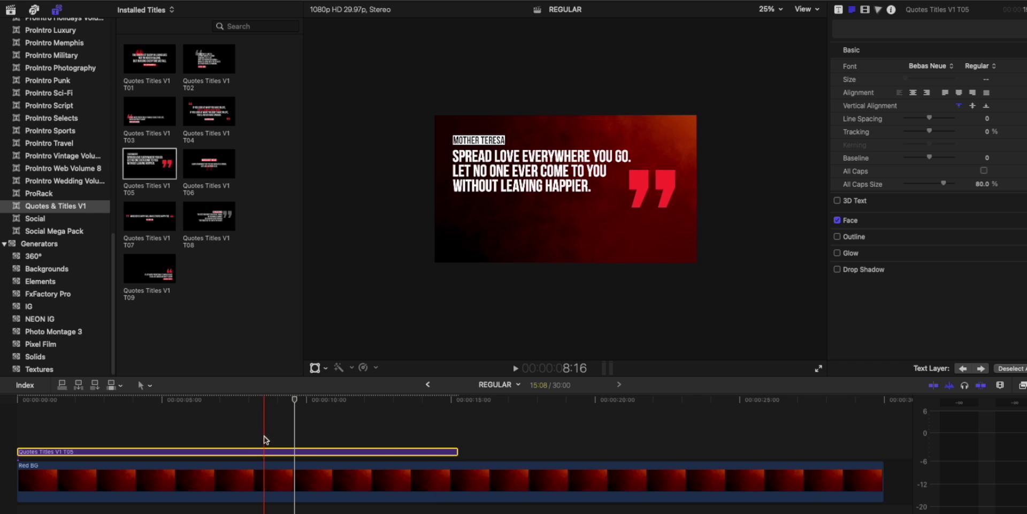
# - Duplicate REGULAR as a Vertical 1080x1920 project with Smart Conform on, renaming it REGULAR IG
pyautogui.click(11, 13)
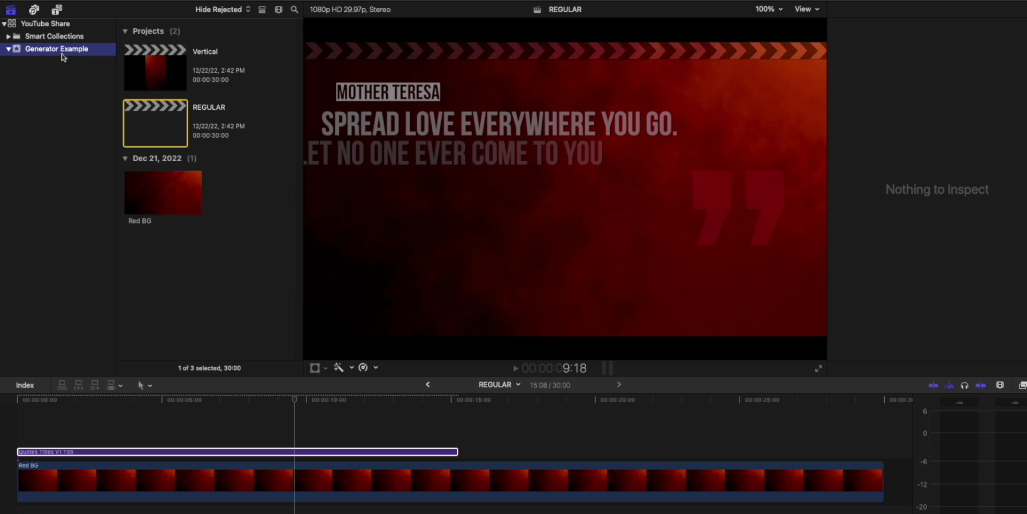
pyautogui.rightClick(170, 131)
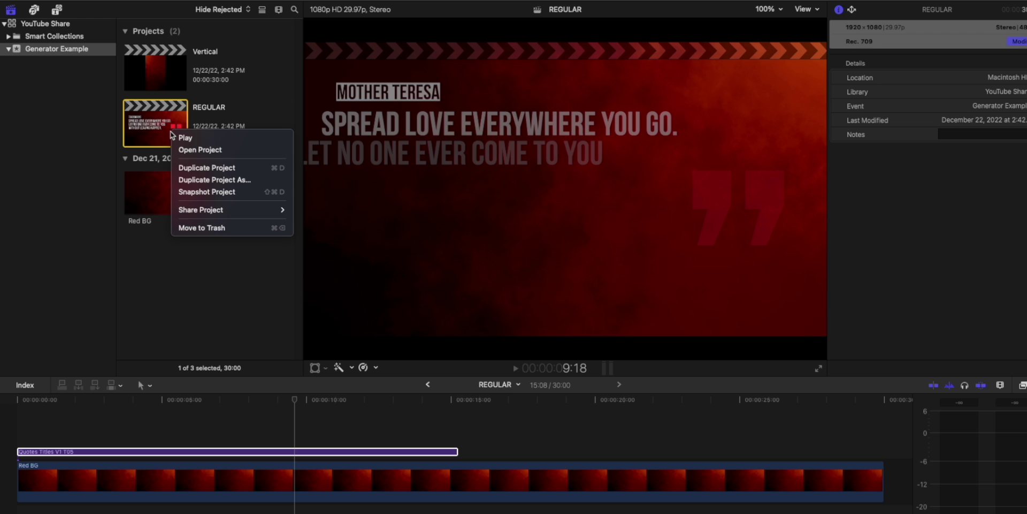
pyautogui.click(213, 180)
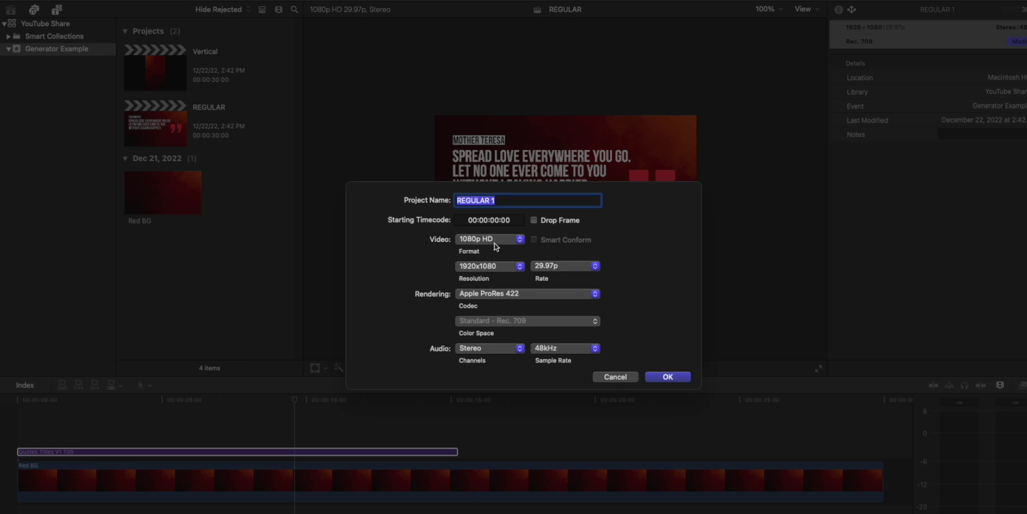
pyautogui.click(497, 246)
pyautogui.click(496, 336)
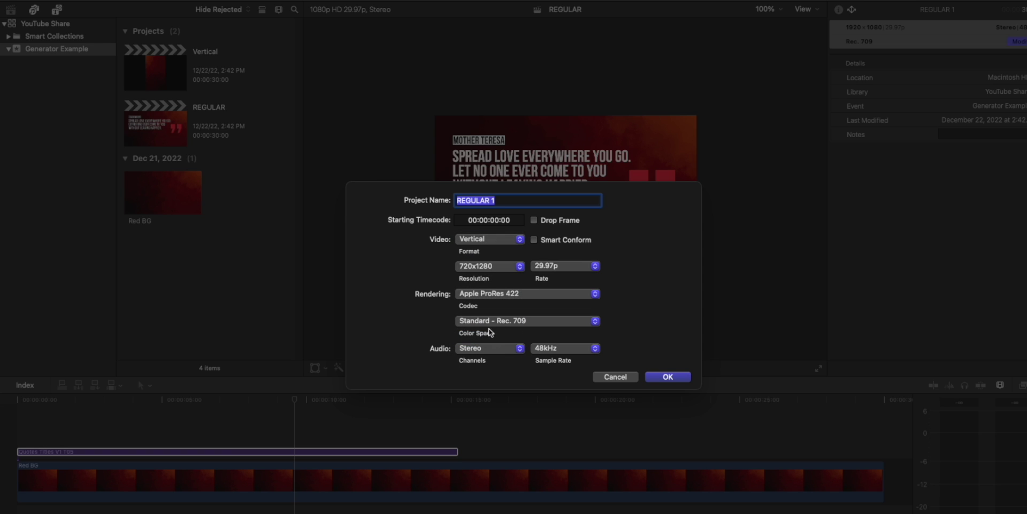
pyautogui.click(534, 240)
pyautogui.click(520, 267)
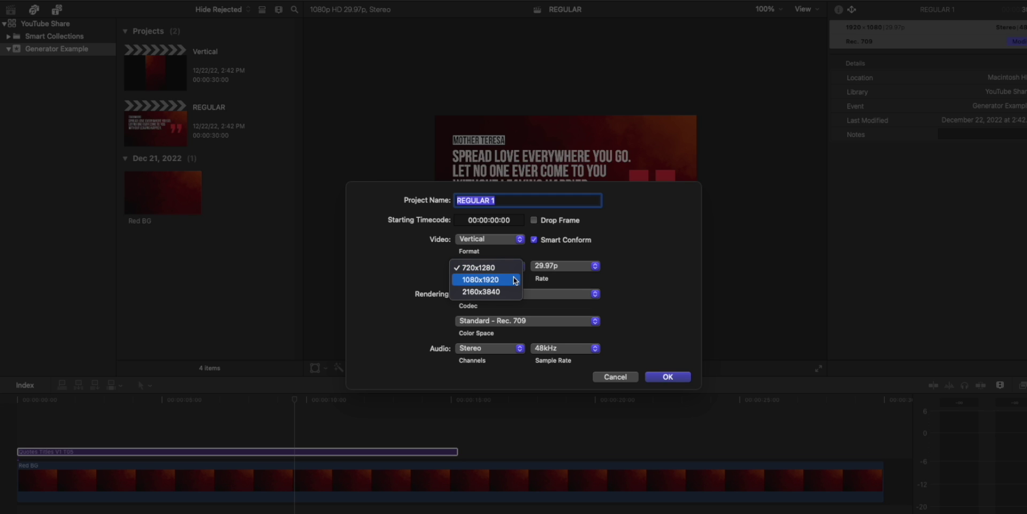
pyautogui.click(513, 279)
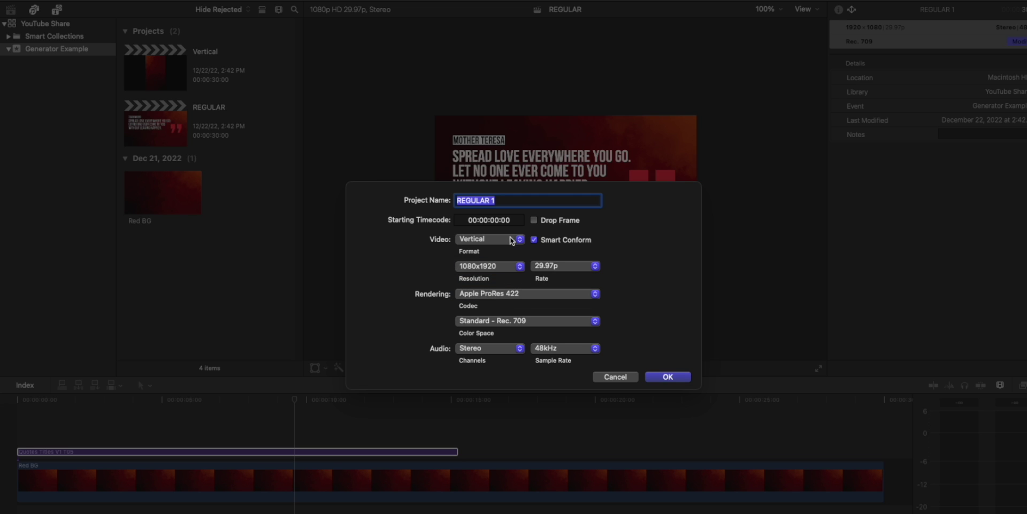
pyautogui.click(503, 198)
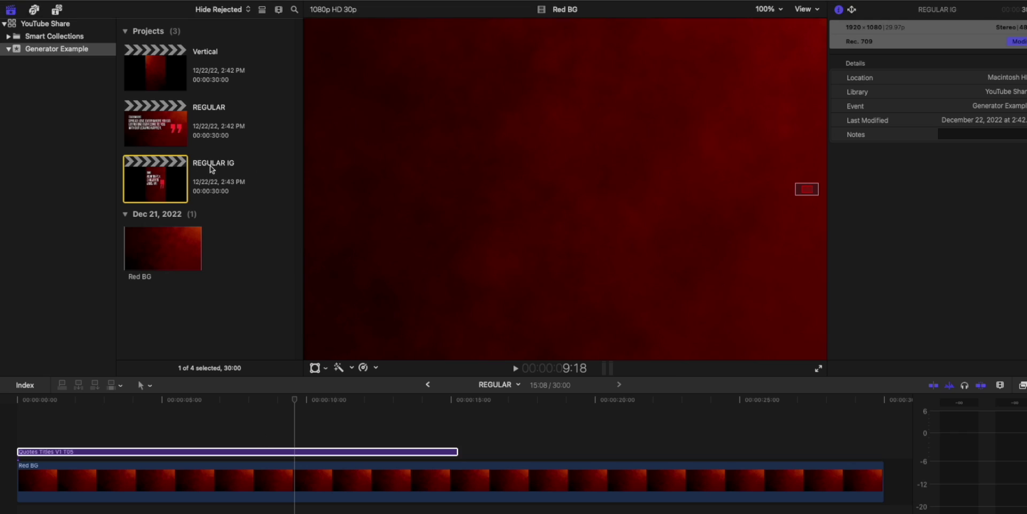
# - Open REGULAR IG, scrub the playhead, and select the Quotes Titles clip overflowing the frame
pyautogui.scroll(-1, 217, 164)
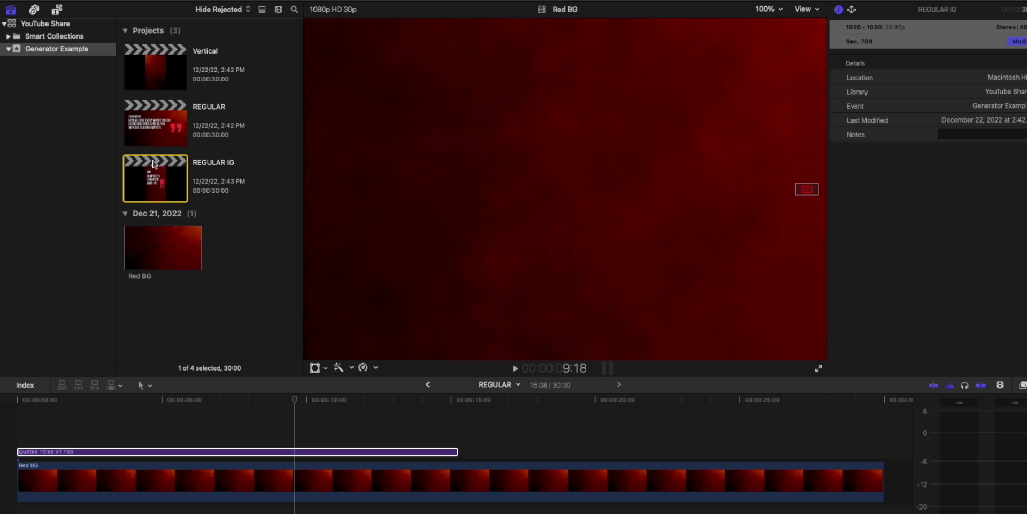
pyautogui.doubleClick(154, 196)
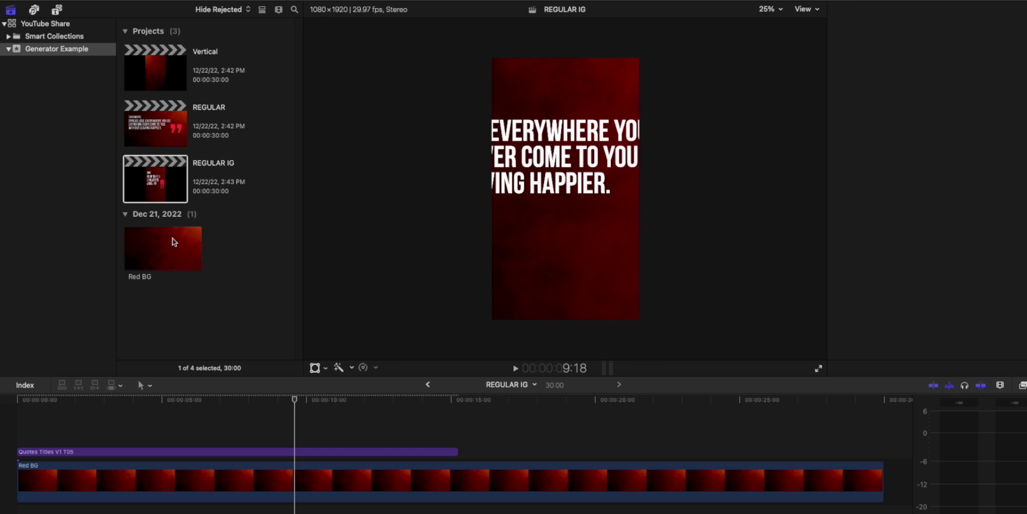
pyautogui.moveTo(214, 407); pyautogui.dragTo(269, 411)
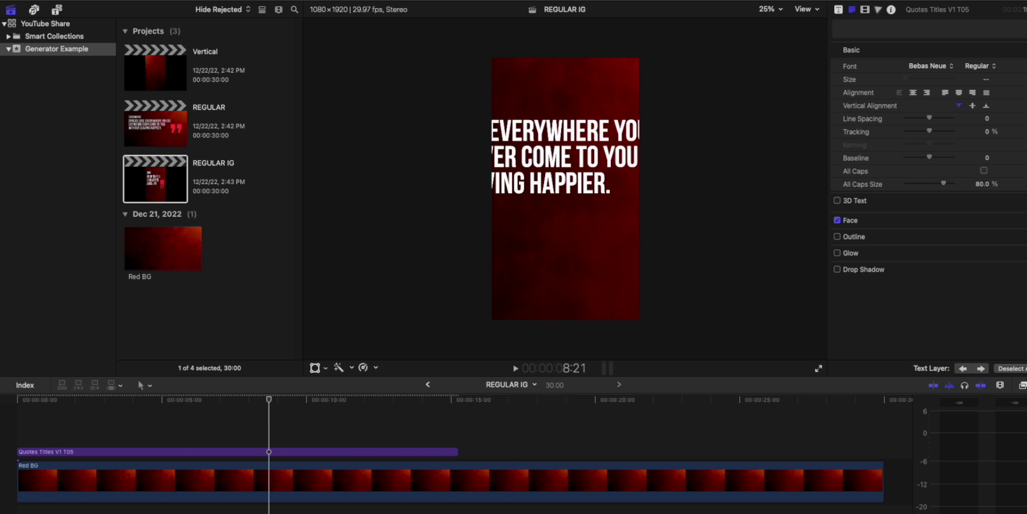
pyautogui.click(353, 452)
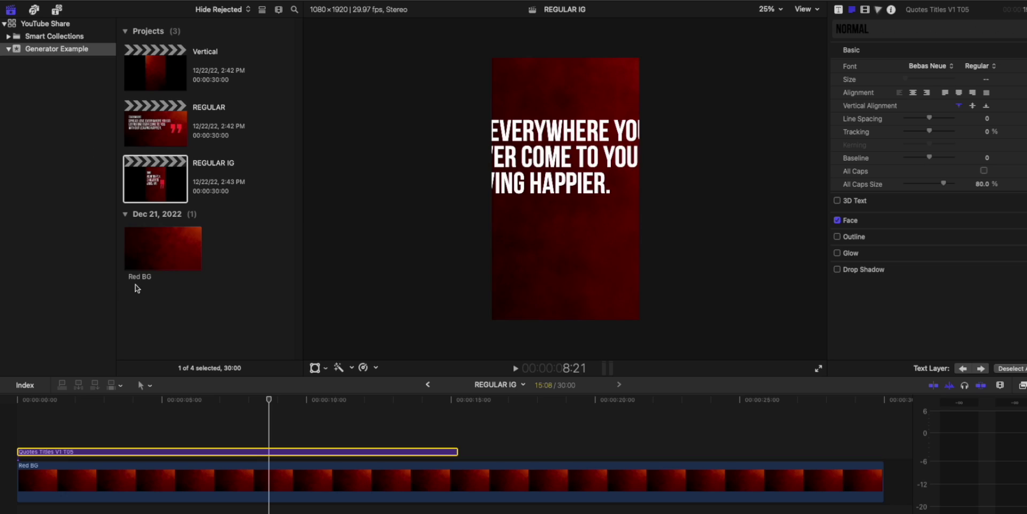
# - Move REGULAR IG to the trash and reopen the Vertical project
pyautogui.rightClick(165, 181)
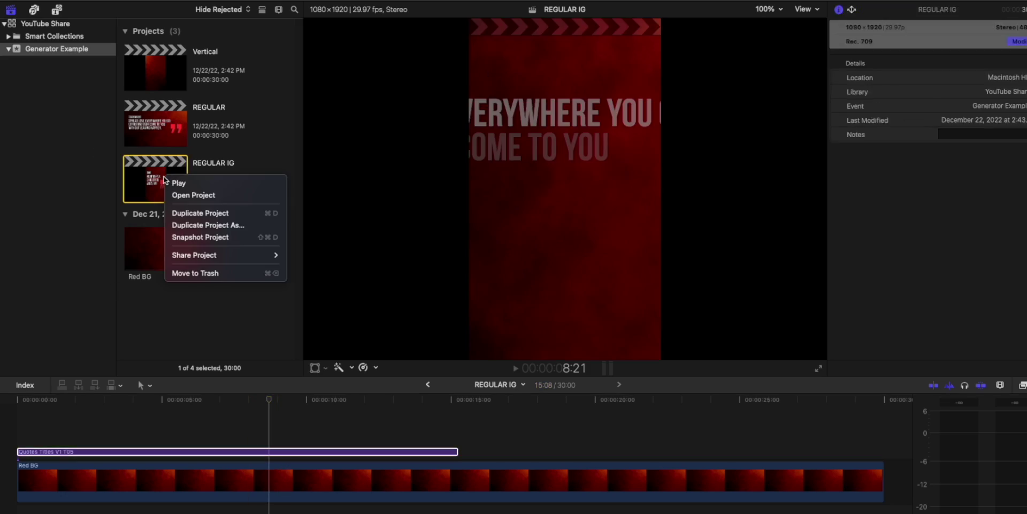
pyautogui.click(183, 270)
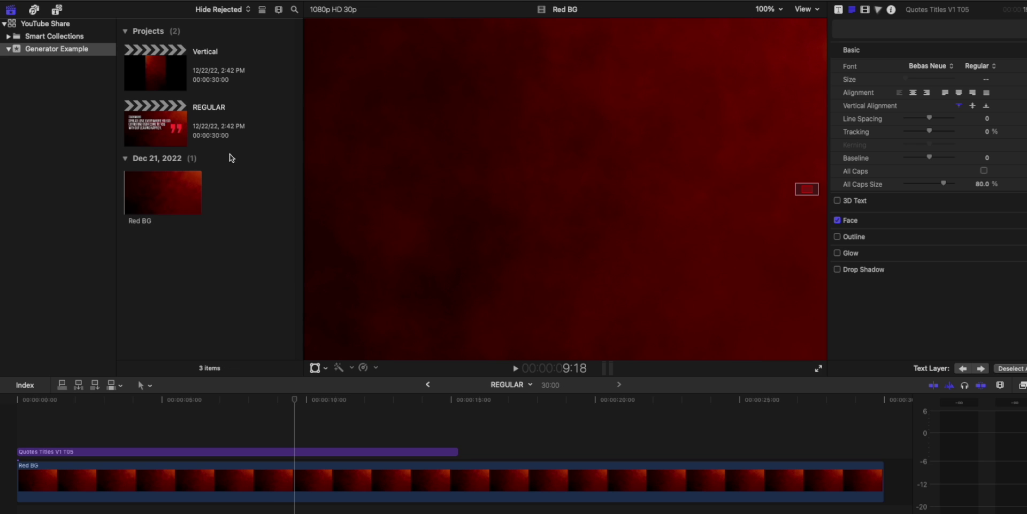
pyautogui.doubleClick(152, 82)
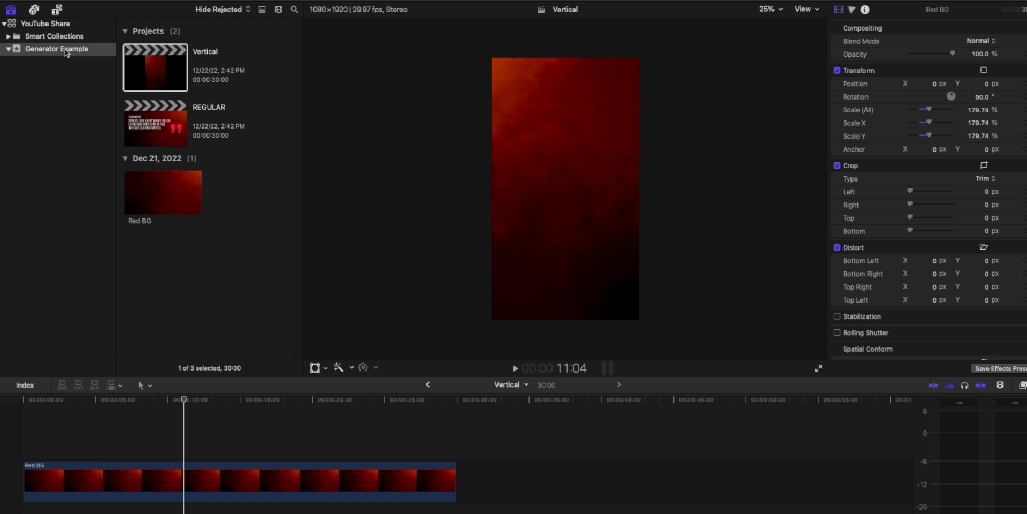
# - Create a new 1080p HD project named HORIZ in the Generator Example event
pyautogui.rightClick(67, 52)
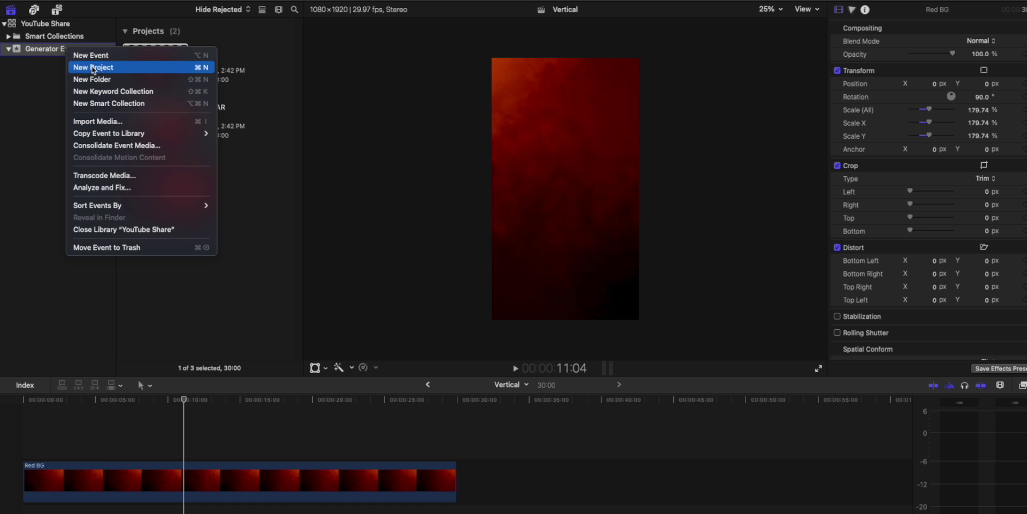
pyautogui.click(93, 69)
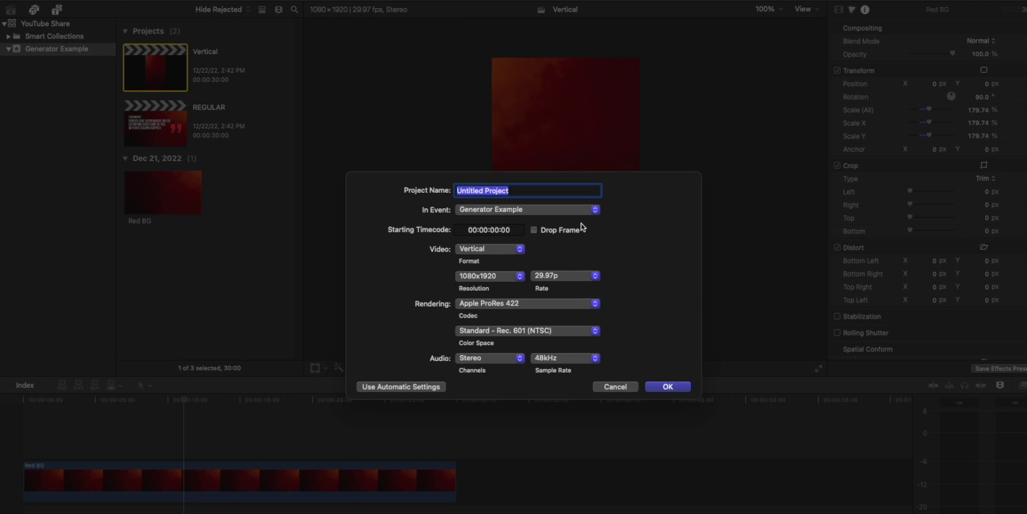
pyautogui.write('HORIZ')
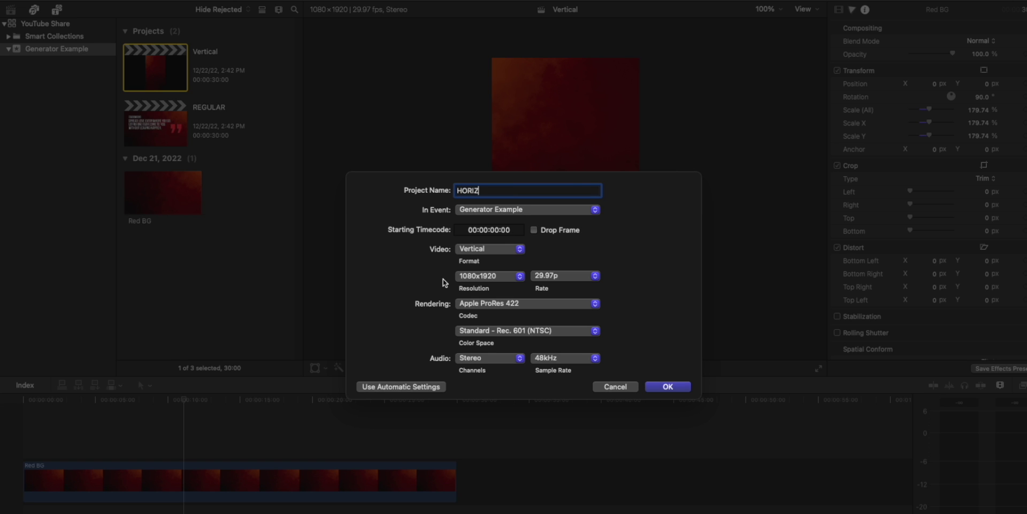
pyautogui.click(502, 250)
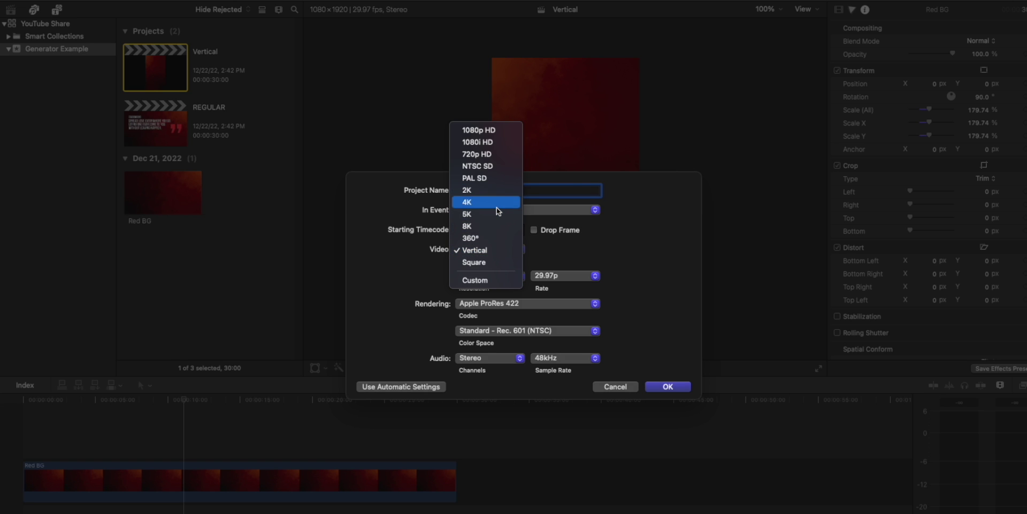
pyautogui.click(496, 131)
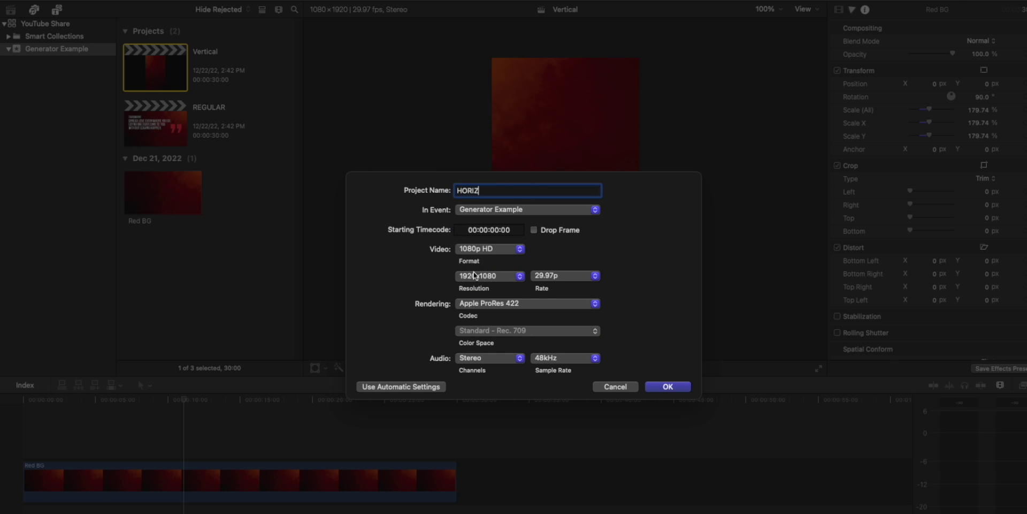
pyautogui.click(668, 386)
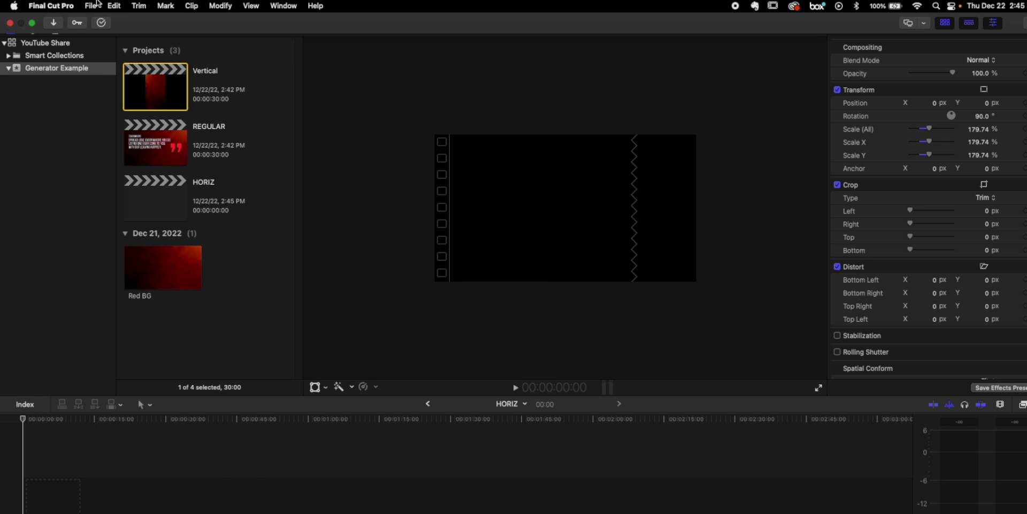
# - Insert a gap clip into the HORIZ timeline and extend it to about 30 seconds (30:21)
pyautogui.click(114, 5)
pyautogui.moveTo(144, 463)
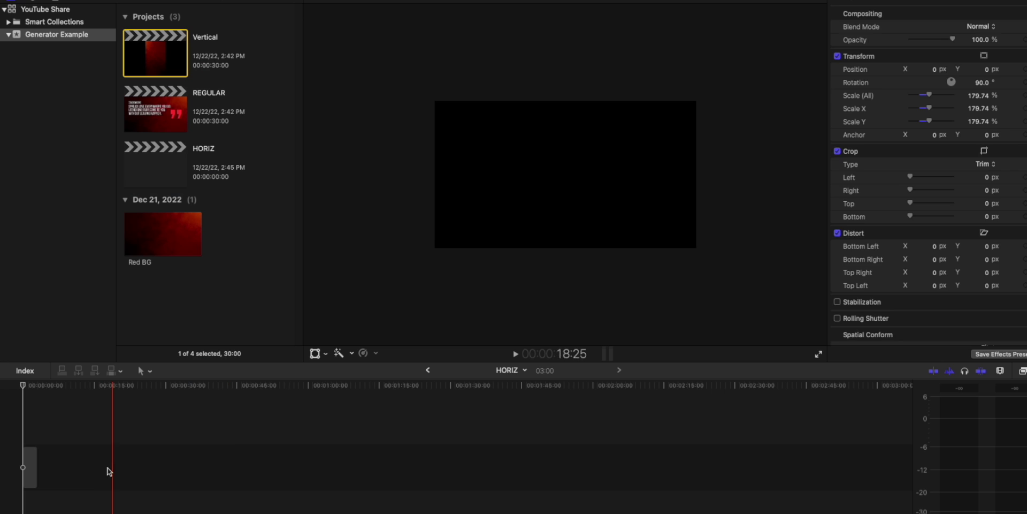
pyautogui.click(42, 474)
pyautogui.moveTo(35, 471); pyautogui.dragTo(166, 471)
pyautogui.press('super+equal')
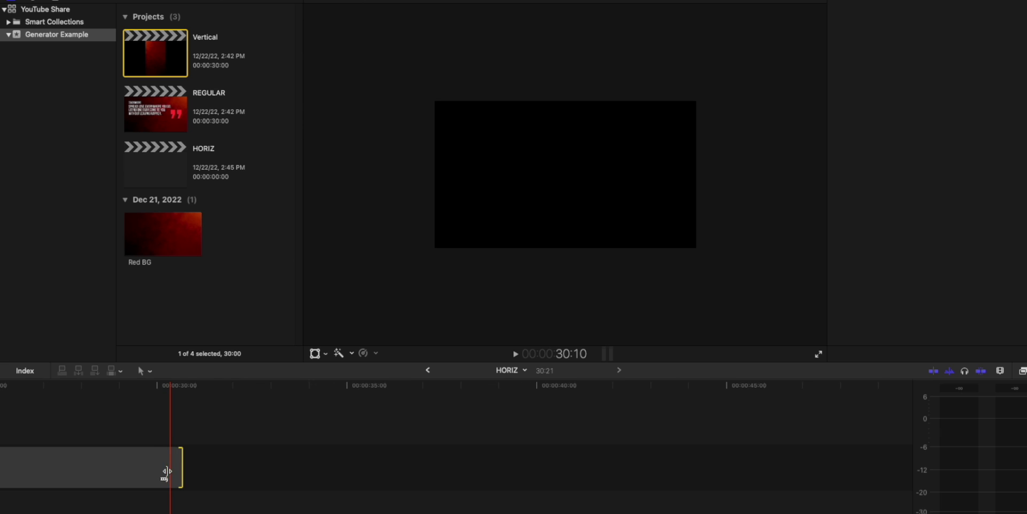
pyautogui.hscroll(-15, 169, 474)
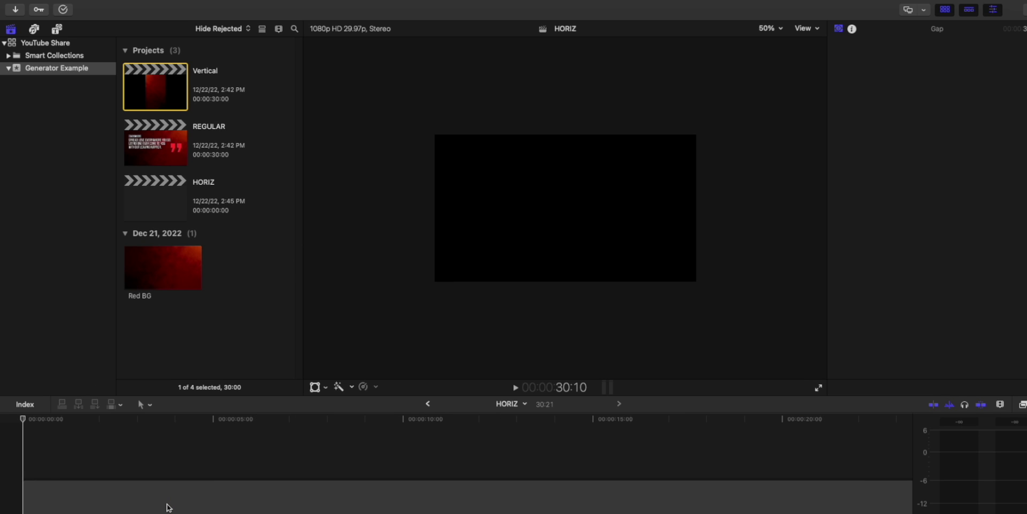
pyautogui.press('super+minus')
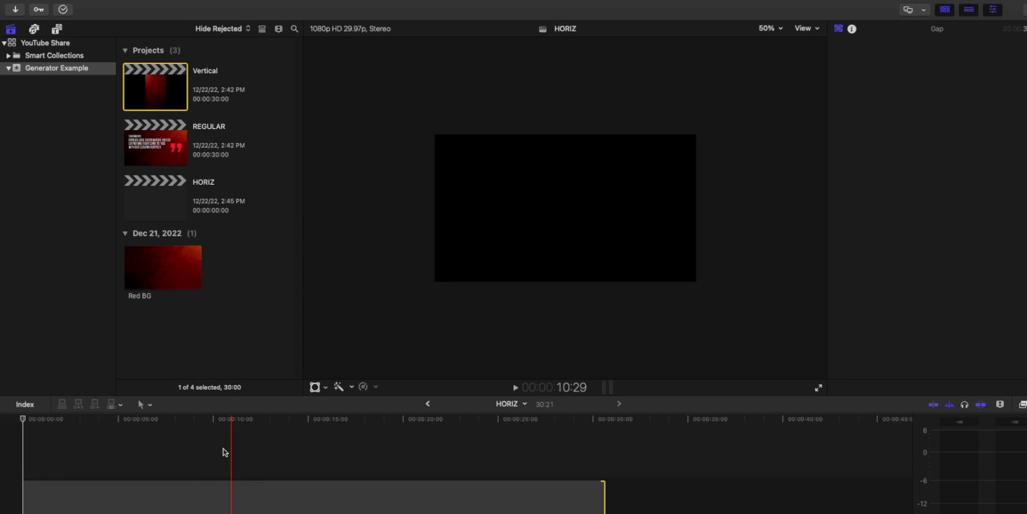
pyautogui.hscroll(1, 222, 479)
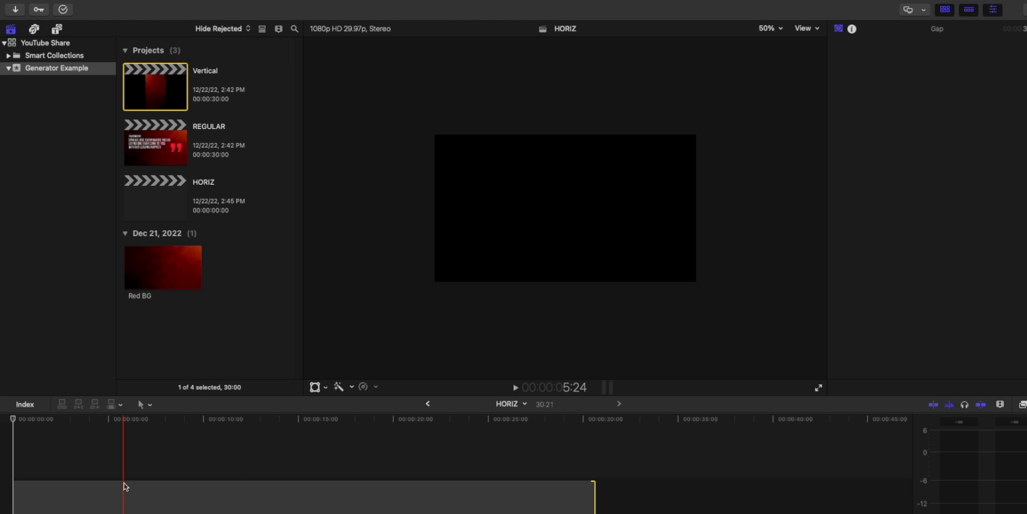
# - Place the Quotes Titles V1 T05 title over the gap, stretched to the full 30:21
pyautogui.click(57, 30)
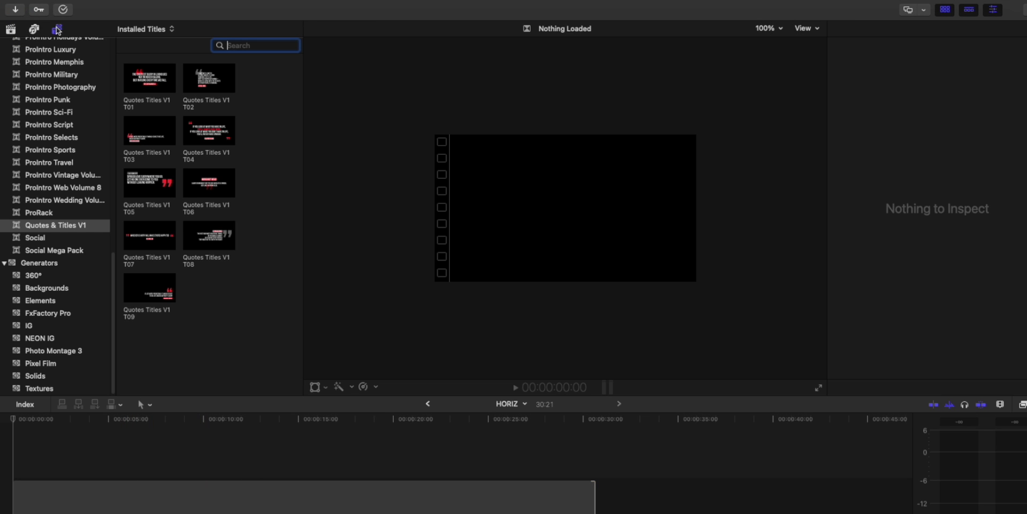
pyautogui.click(129, 195)
pyautogui.moveTo(130, 191); pyautogui.dragTo(16, 455)
pyautogui.moveTo(105, 470); pyautogui.dragTo(593, 465)
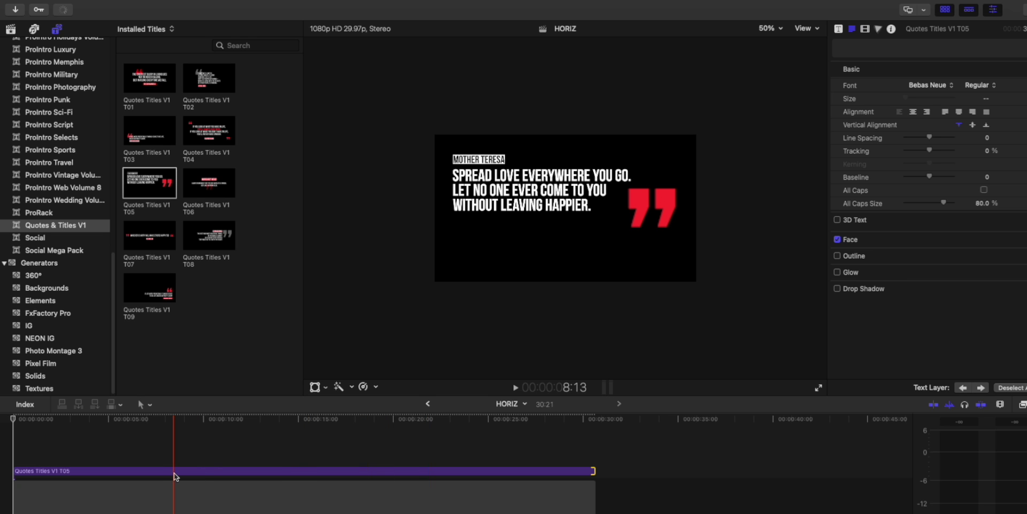
# - Wrap the quote title into a compound clip named HORIZ Clip
pyautogui.rightClick(176, 473)
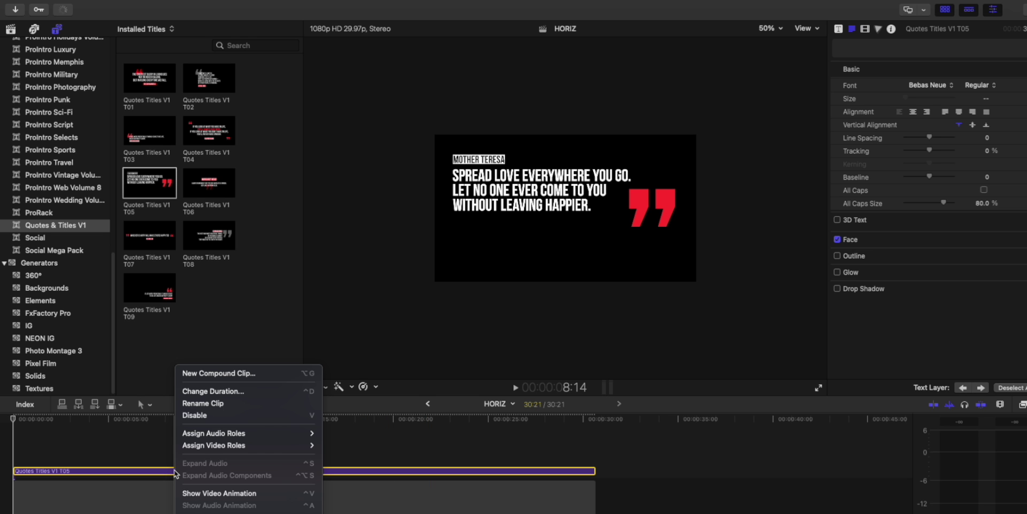
pyautogui.click(235, 374)
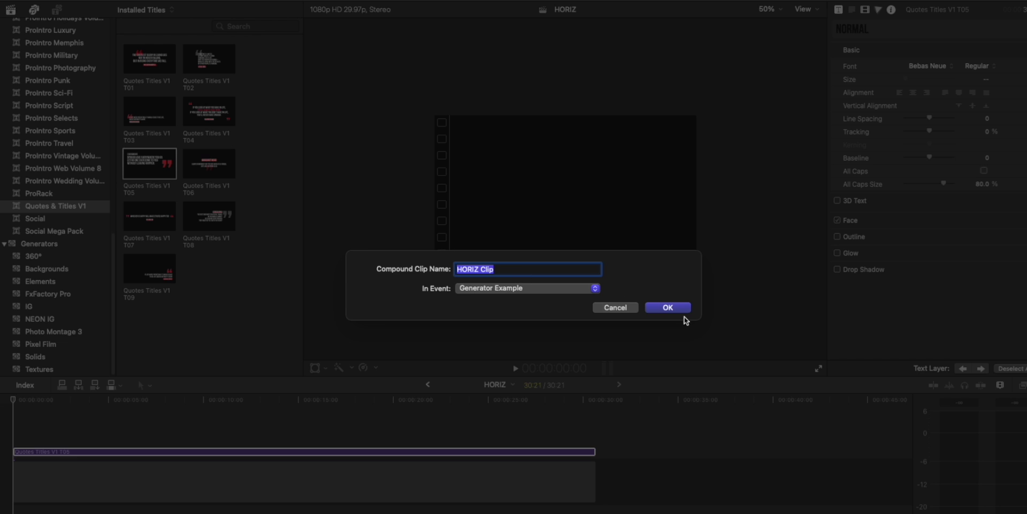
pyautogui.click(683, 309)
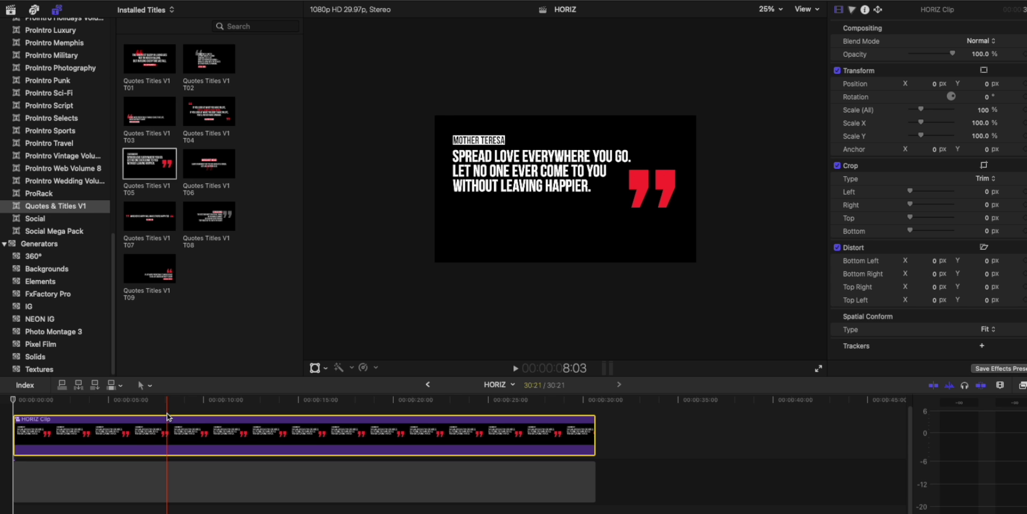
# - In the Vertical project, connect HORIZ Clip above Red BG at the start, trimmed to end with it
pyautogui.click(427, 384)
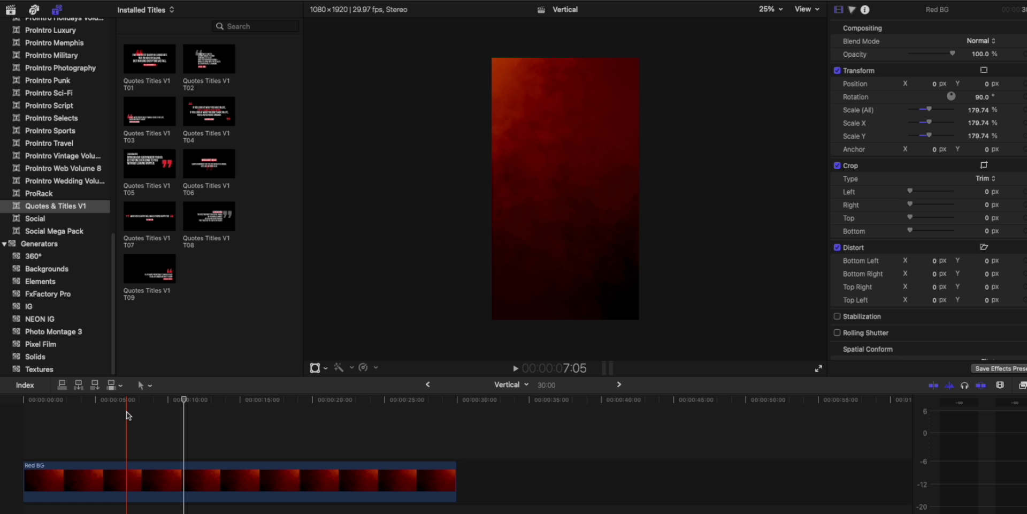
pyautogui.hotkey('alt', 'v')
pyautogui.moveTo(221, 423); pyautogui.dragTo(94, 422)
pyautogui.moveTo(464, 440); pyautogui.dragTo(456, 440)
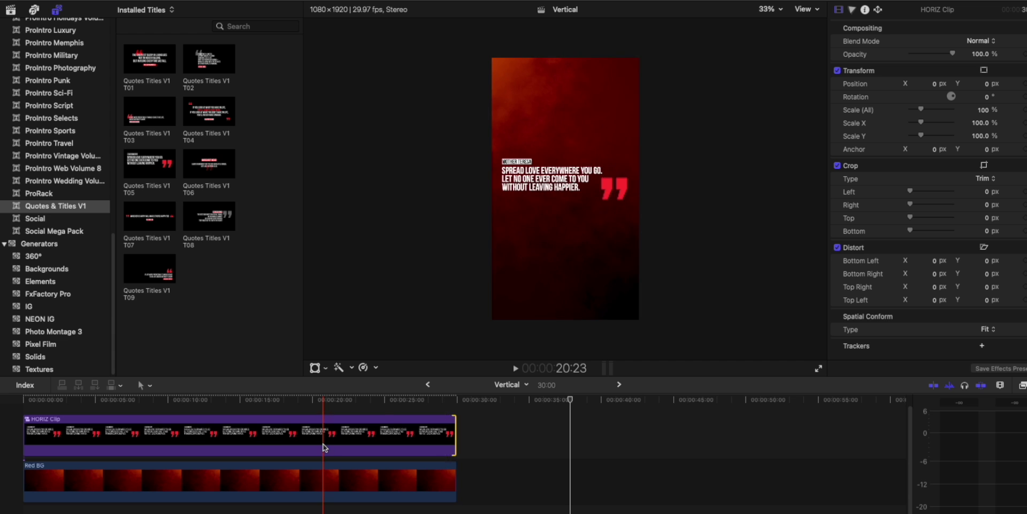
pyautogui.click(450, 435)
# - At 15:05, scale up HORIZ Clip in the viewer to 100.72%
pyautogui.click(243, 400)
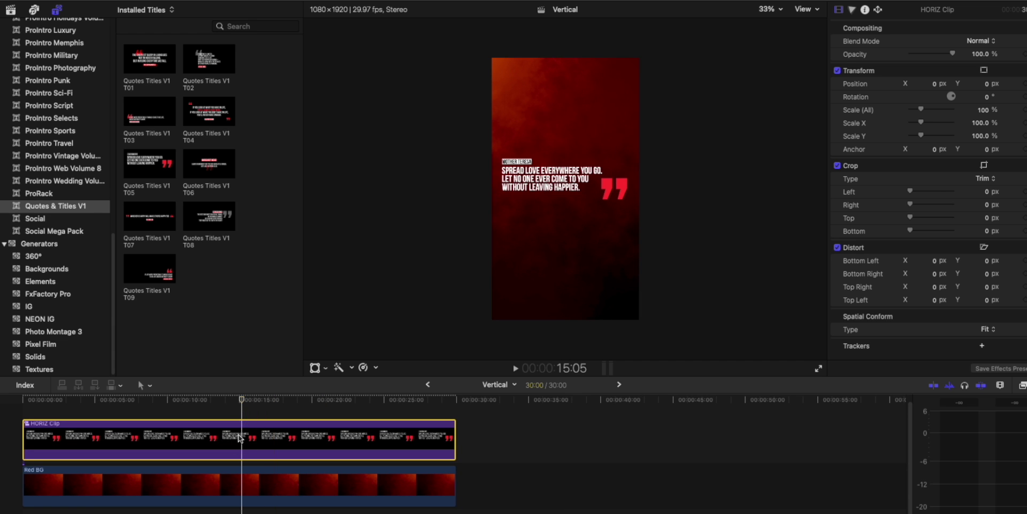
pyautogui.scroll(1, 240, 437)
pyautogui.click(315, 368)
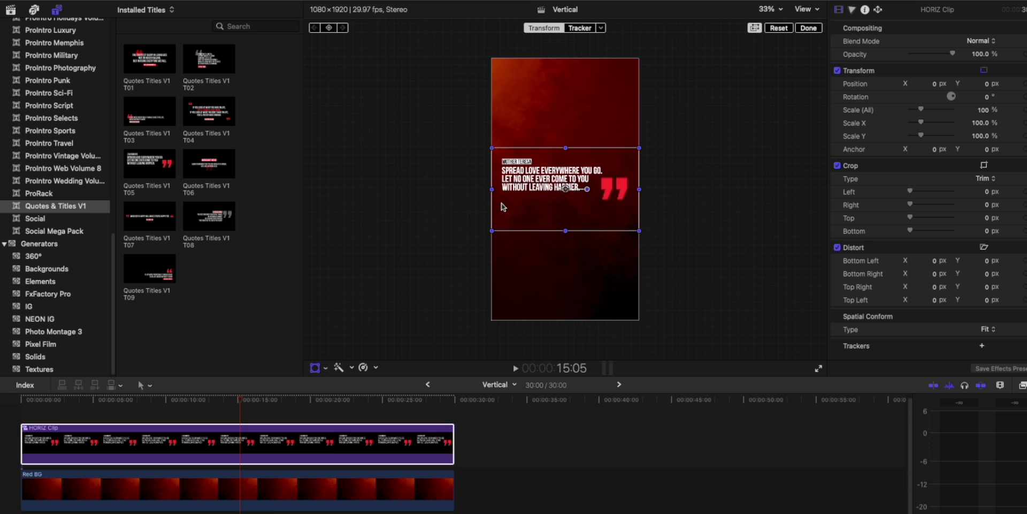
pyautogui.moveTo(491, 230); pyautogui.dragTo(550, 234)
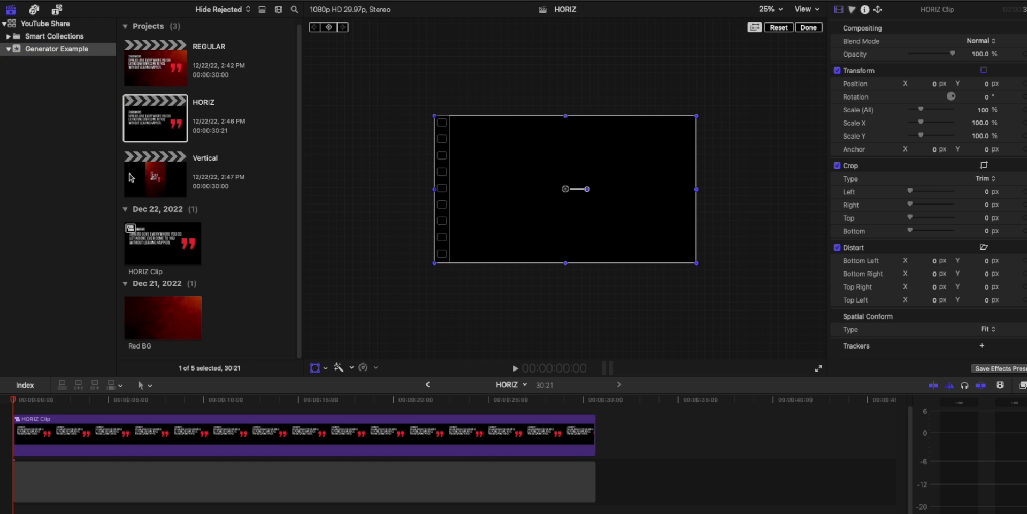
# - Delete HORIZ Clip and the leftover gap from the HORIZ project
pyautogui.click(127, 440)
pyautogui.press('Delete')
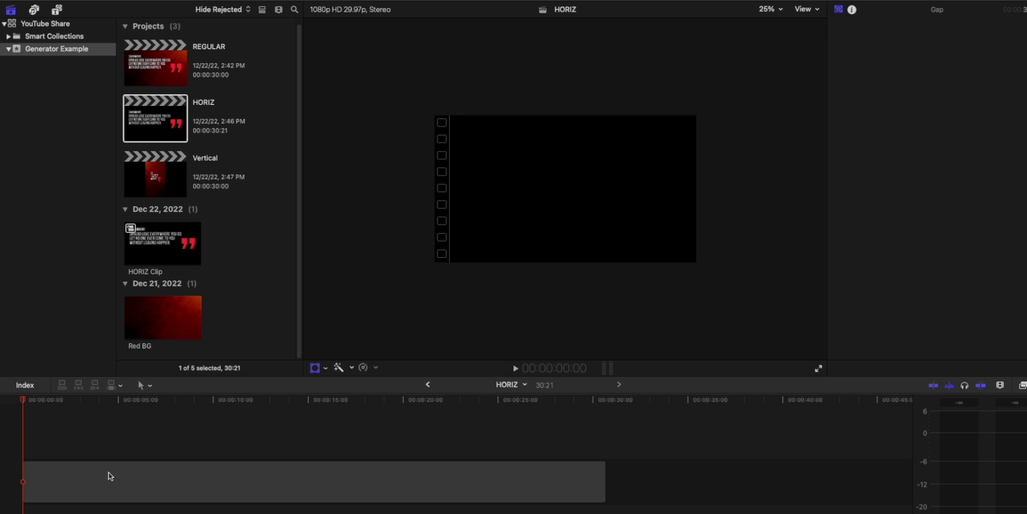
pyautogui.click(110, 476)
pyautogui.press('Delete')
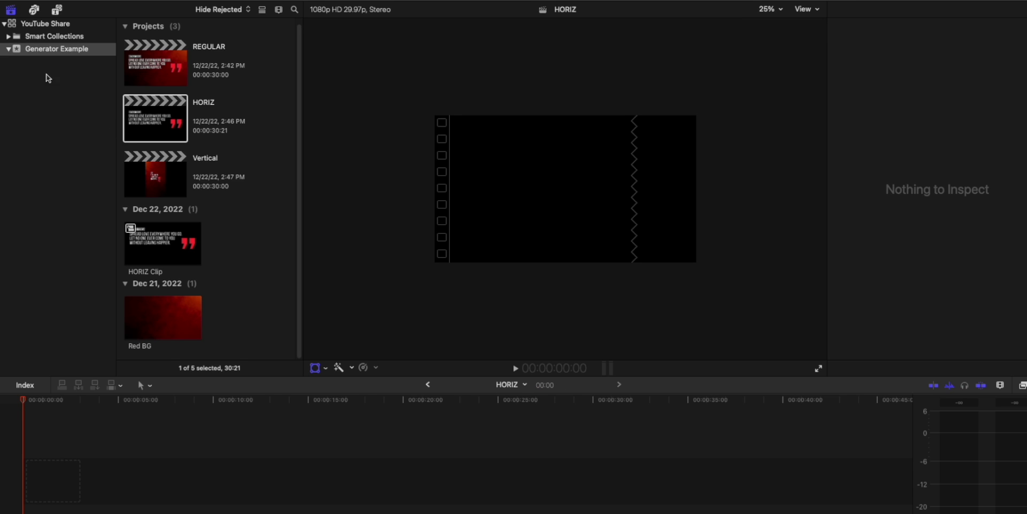
# - Add the Quotes Titles V1 T05 title and lengthen it to 30:05
pyautogui.click(57, 11)
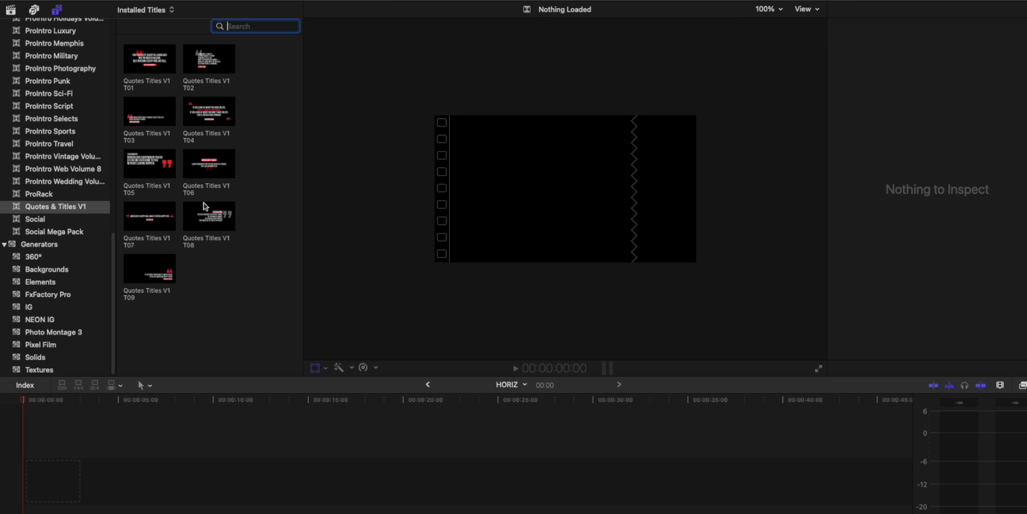
pyautogui.moveTo(150, 167); pyautogui.dragTo(48, 476)
pyautogui.moveTo(114, 475); pyautogui.dragTo(594, 464)
pyautogui.click(234, 505)
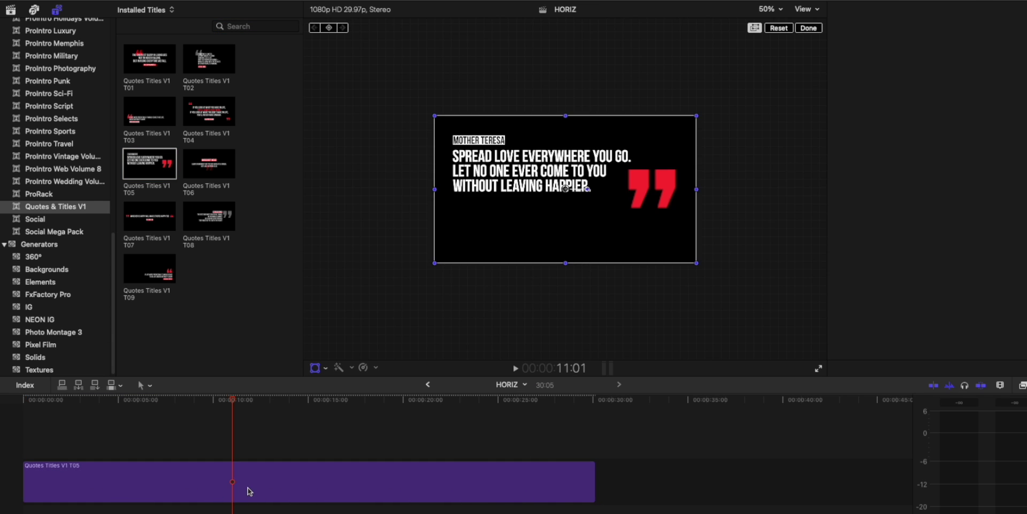
pyautogui.click(250, 488)
# - Wrap the title into a compound clip named HORIZ NO GAP
pyautogui.rightClick(249, 488)
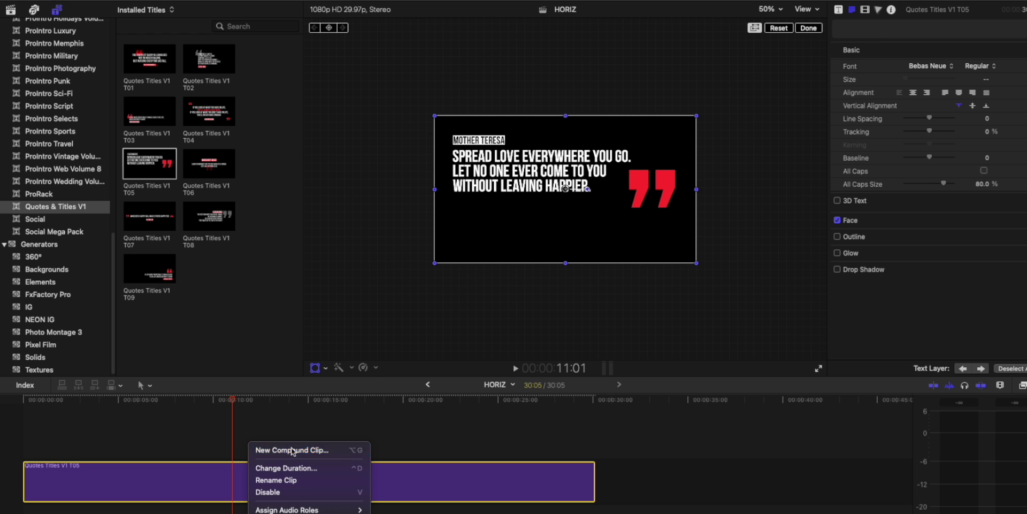
pyautogui.click(293, 451)
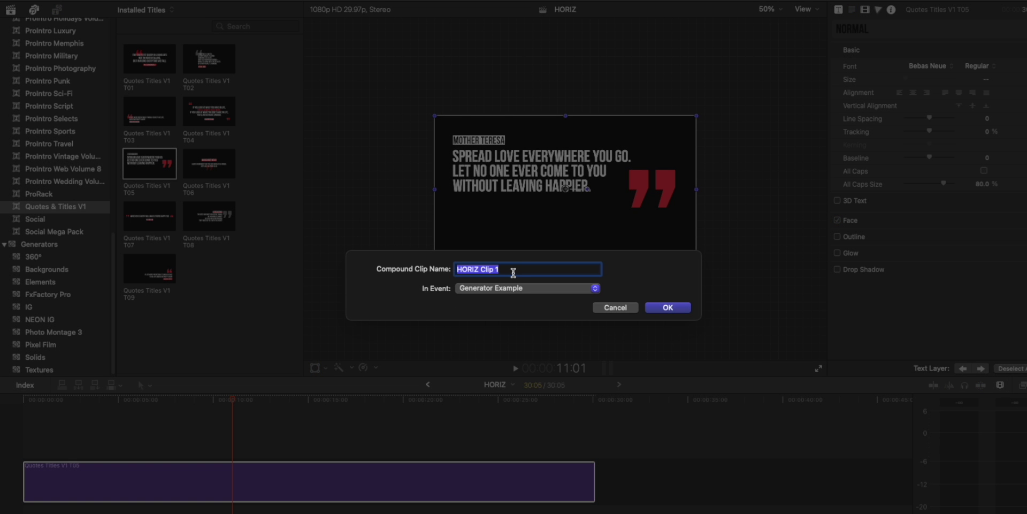
pyautogui.click(488, 271)
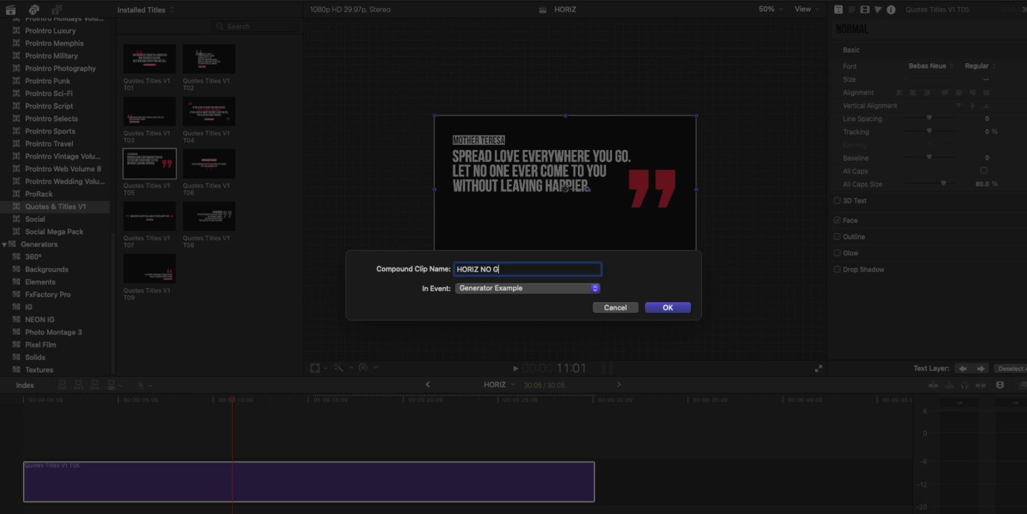
pyautogui.click(664, 307)
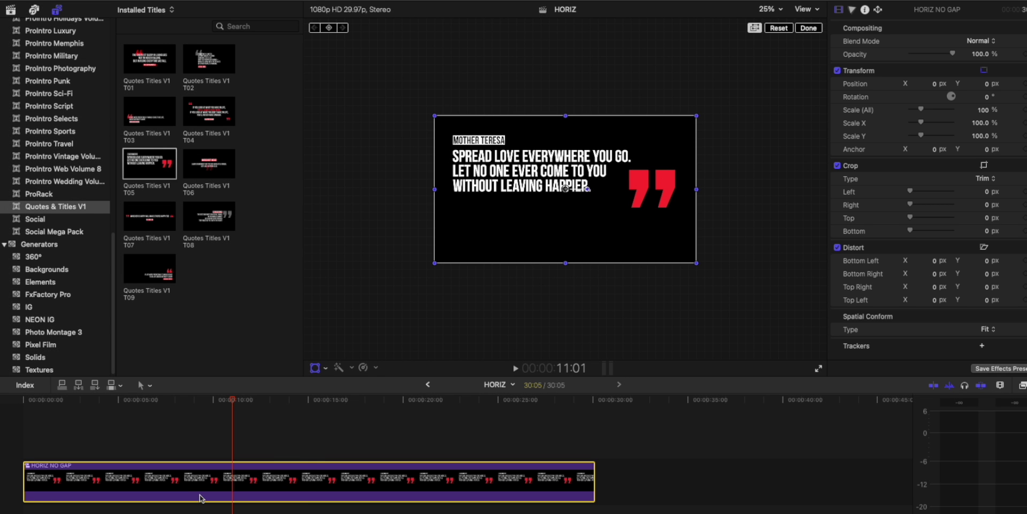
# - Delete HORIZ Clip from the Vertical project and park the playhead at 5:01
pyautogui.click(427, 384)
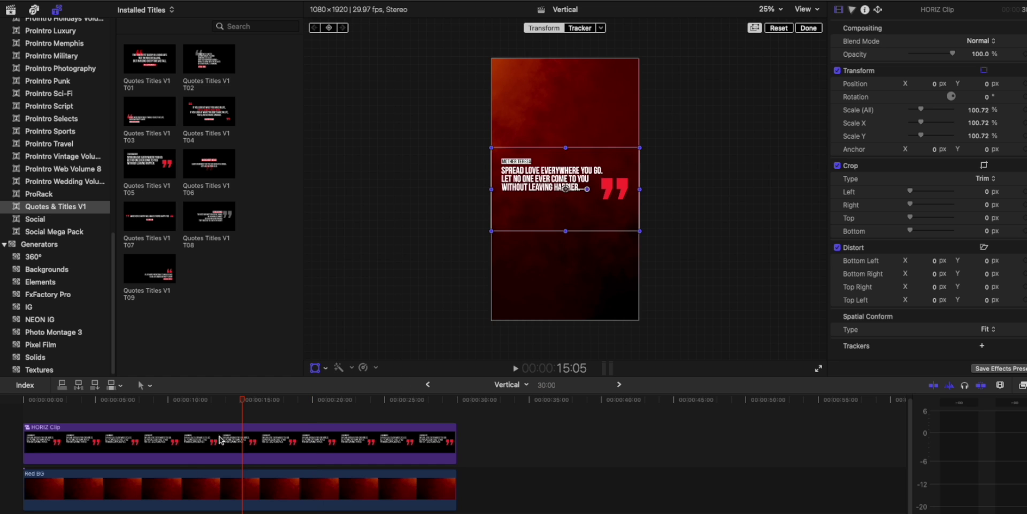
pyautogui.click(202, 440)
pyautogui.press('Delete')
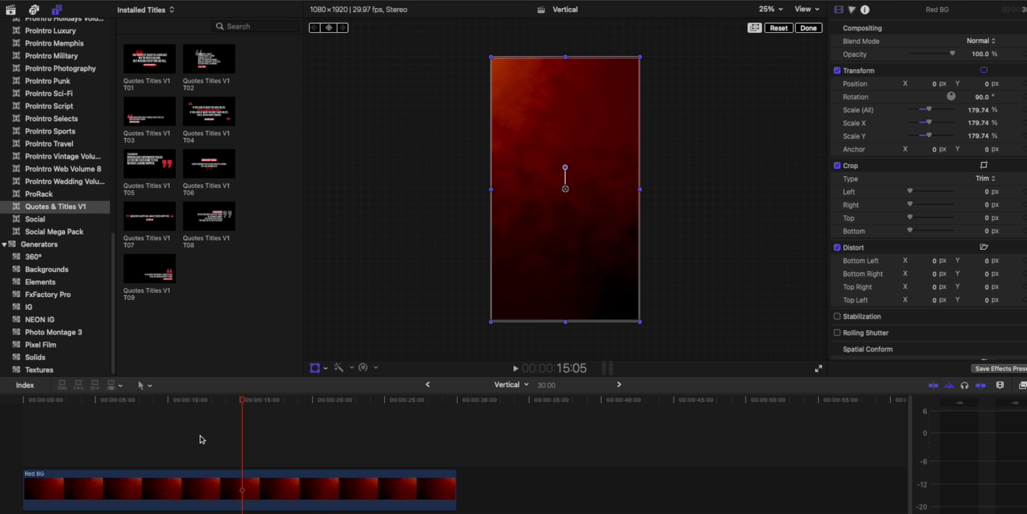
pyautogui.click(96, 407)
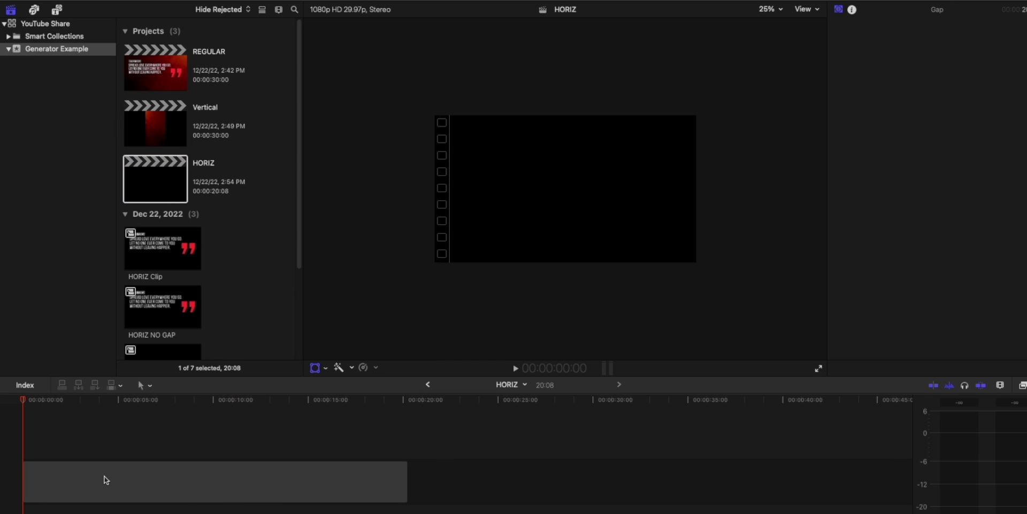
# - Shorten the HORIZ gap to 20:05 and show the Quotes & Titles V1 title collection
pyautogui.hscroll(2, 73, 480)
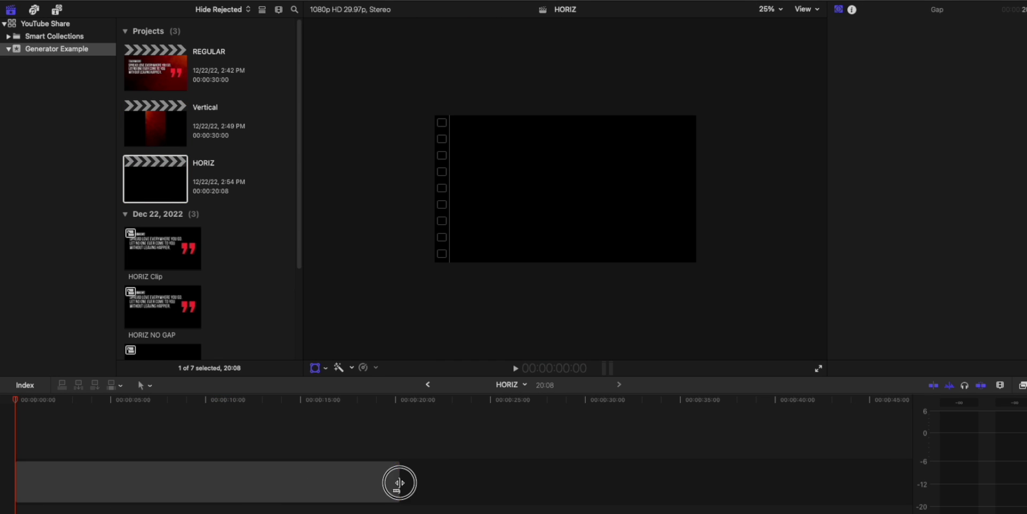
pyautogui.moveTo(399, 482); pyautogui.dragTo(396, 482)
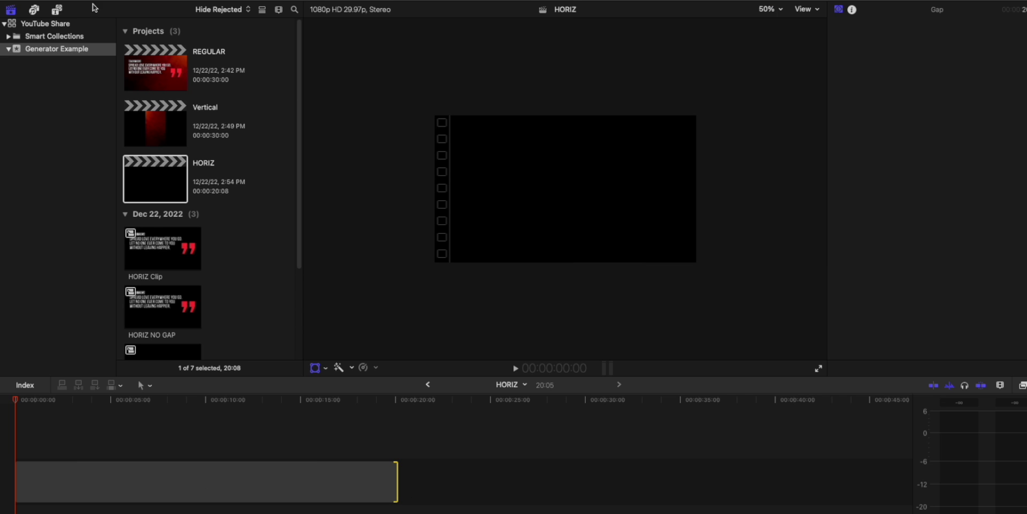
pyautogui.click(58, 10)
pyautogui.click(27, 211)
# - Stack Quotes Titles V1 T05 above the gap, then Social Media Title 06 above it, matching its length
pyautogui.moveTo(168, 168); pyautogui.dragTo(396, 444)
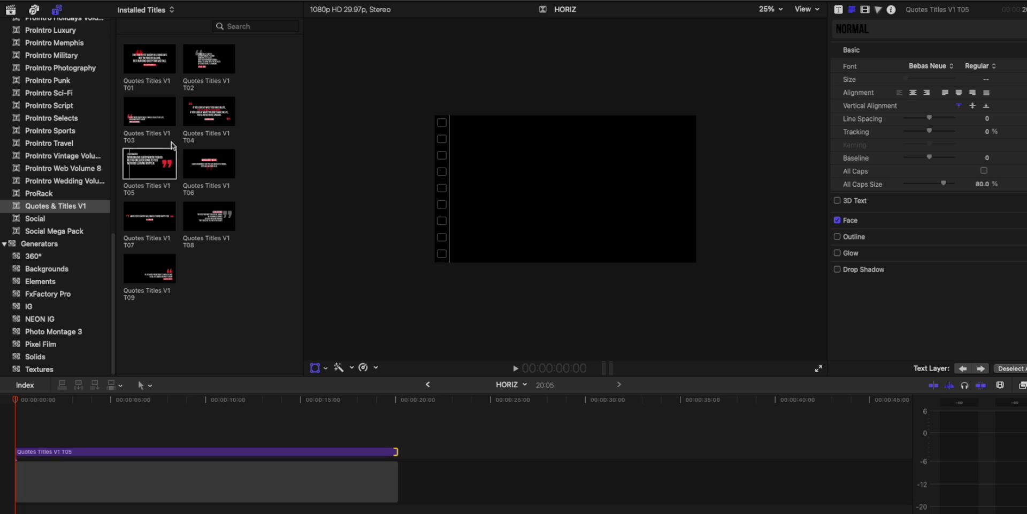
pyautogui.scroll(10, 64, 156)
pyautogui.scroll(6, 32, 68)
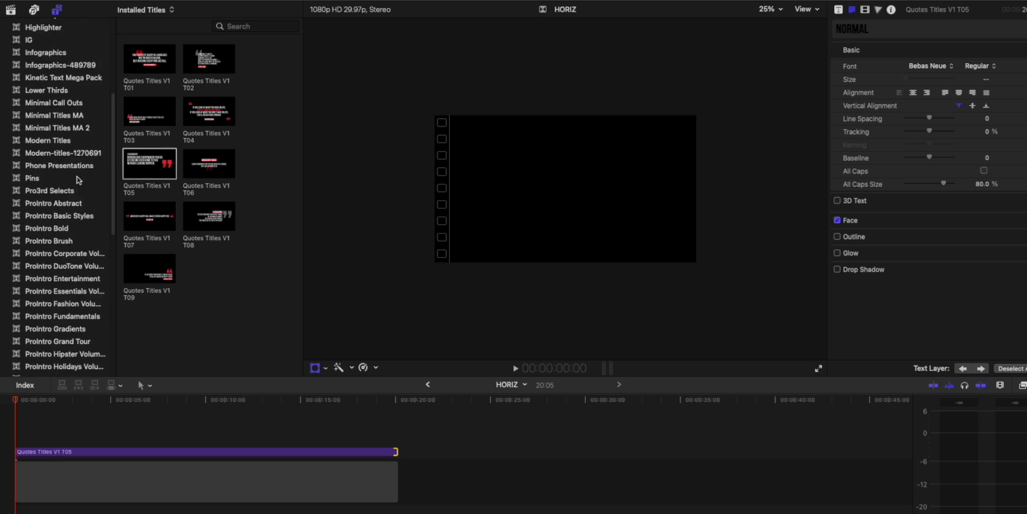
pyautogui.click(22, 66)
pyautogui.scroll(-20, 195, 165)
pyautogui.scroll(-5, 204, 168)
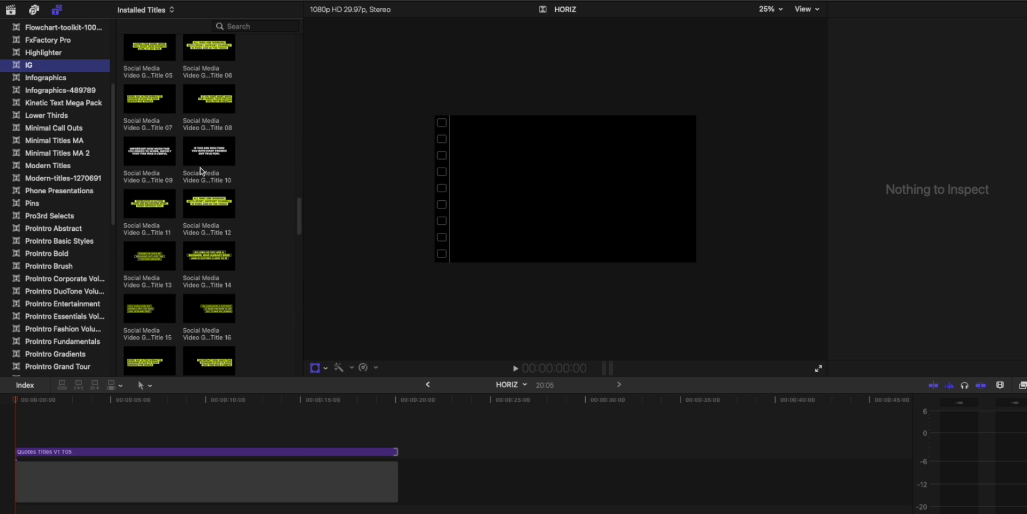
pyautogui.moveTo(218, 52); pyautogui.dragTo(21, 432)
pyautogui.moveTo(127, 438); pyautogui.dragTo(365, 439)
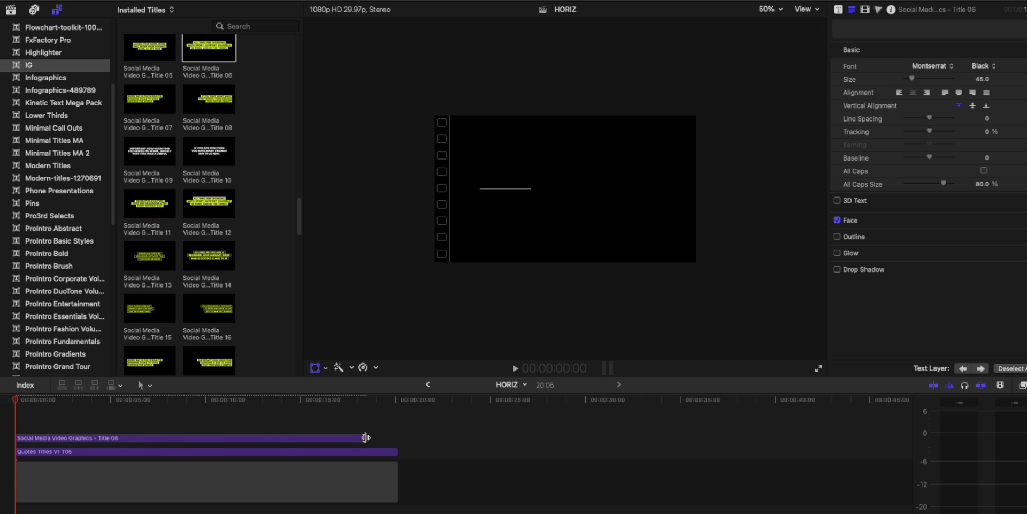
pyautogui.moveTo(366, 438); pyautogui.dragTo(396, 437)
# - Add the Men - 1 infographic generator at the timeline start and extend it to the gap's end
pyautogui.scroll(-15, 72, 108)
pyautogui.click(35, 306)
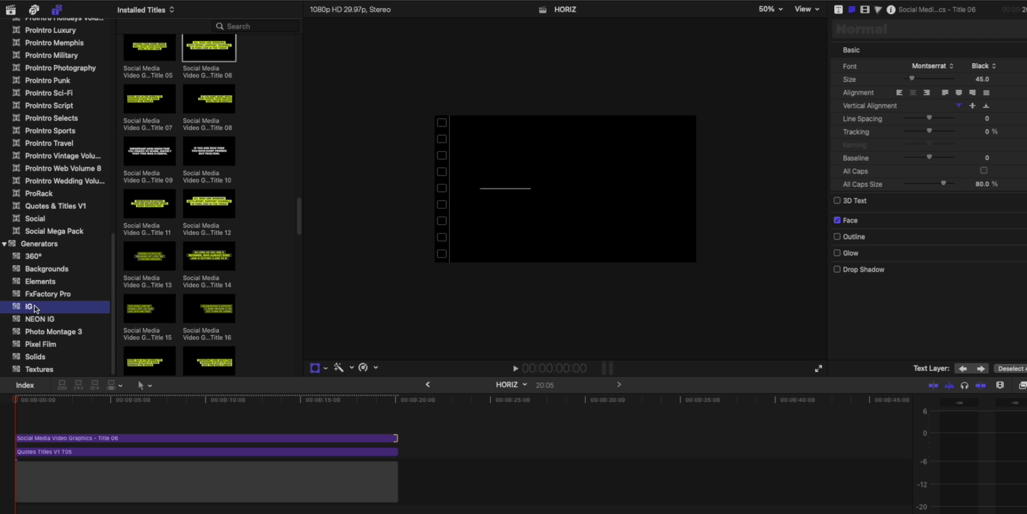
pyautogui.moveTo(134, 216); pyautogui.dragTo(179, 419)
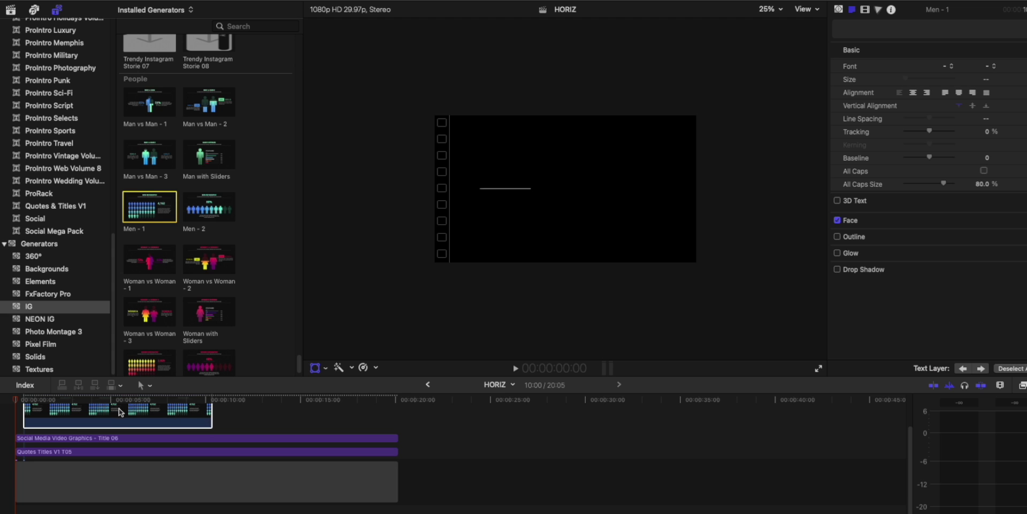
pyautogui.moveTo(114, 413); pyautogui.dragTo(107, 413)
pyautogui.moveTo(206, 423); pyautogui.dragTo(396, 423)
# - Add the Infographic 05 generator at the start of the timeline, stretched to 20:05
pyautogui.scroll(3, 205, 229)
pyautogui.scroll(10, 205, 229)
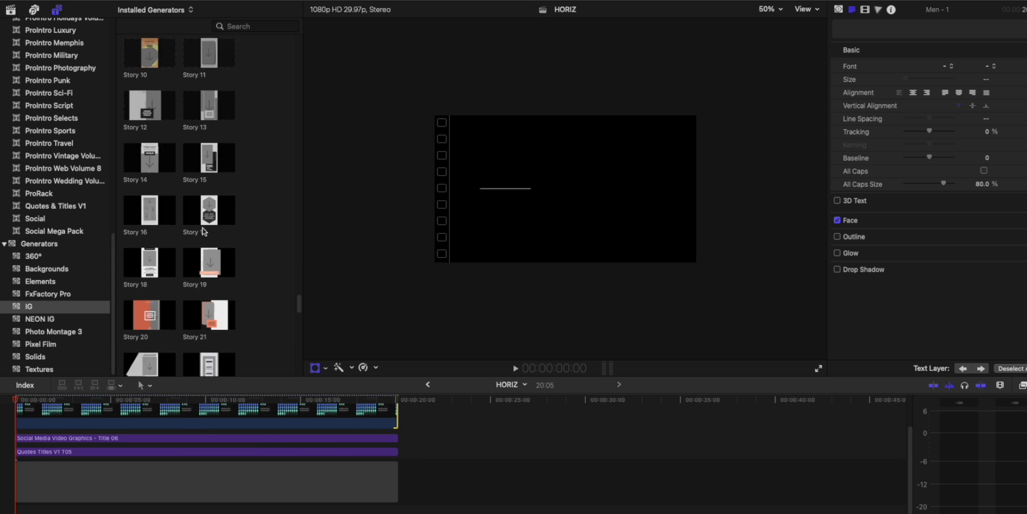
pyautogui.scroll(15, 201, 231)
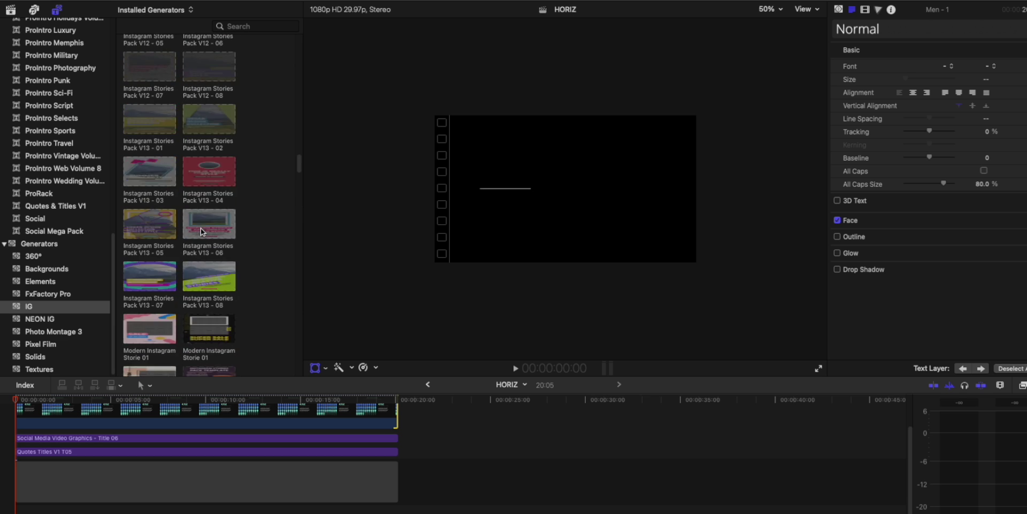
pyautogui.scroll(3, 201, 231)
pyautogui.scroll(-15, 202, 231)
pyautogui.scroll(-3, 202, 231)
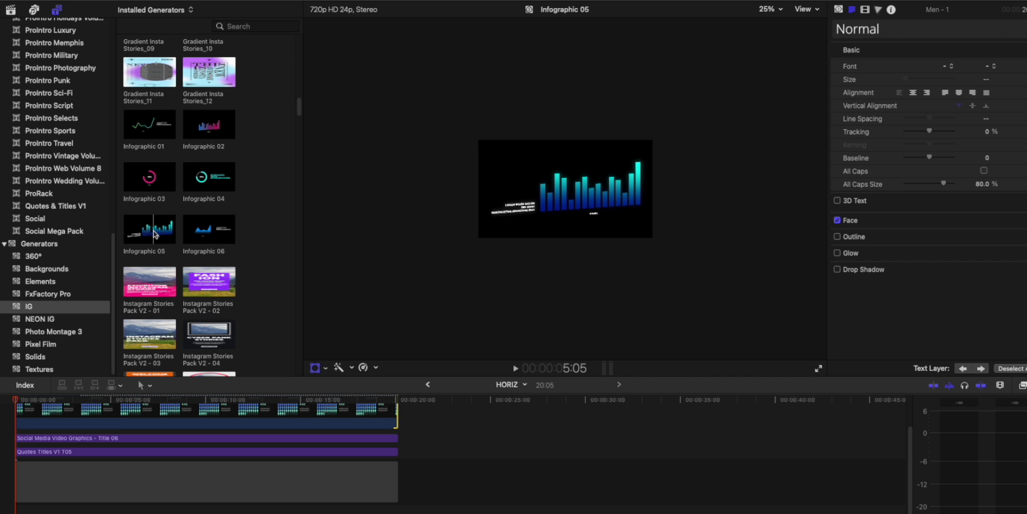
pyautogui.moveTo(153, 232); pyautogui.dragTo(127, 491)
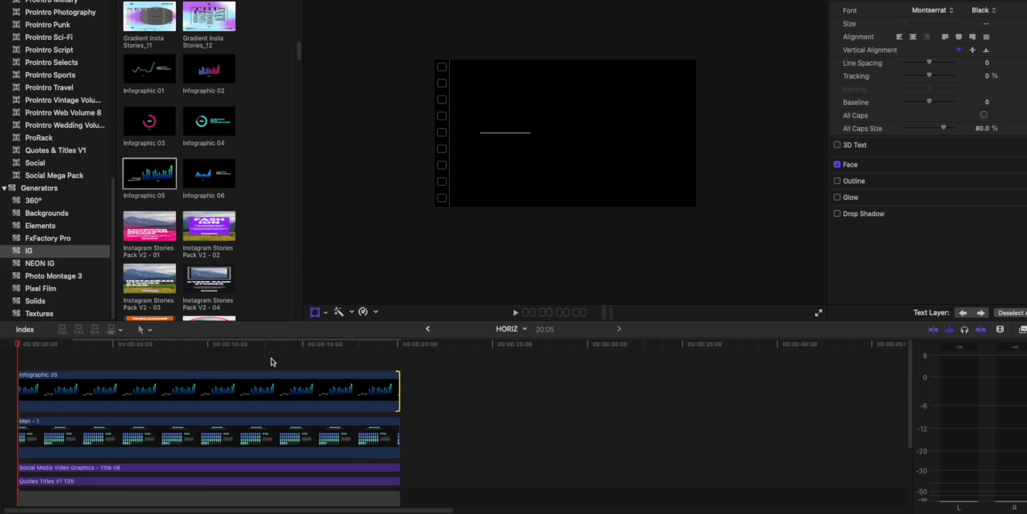
# - Nest all four HORIZ clips into a compound clip named HORIZ Clip 2
pyautogui.moveTo(273, 361); pyautogui.dragTo(193, 484)
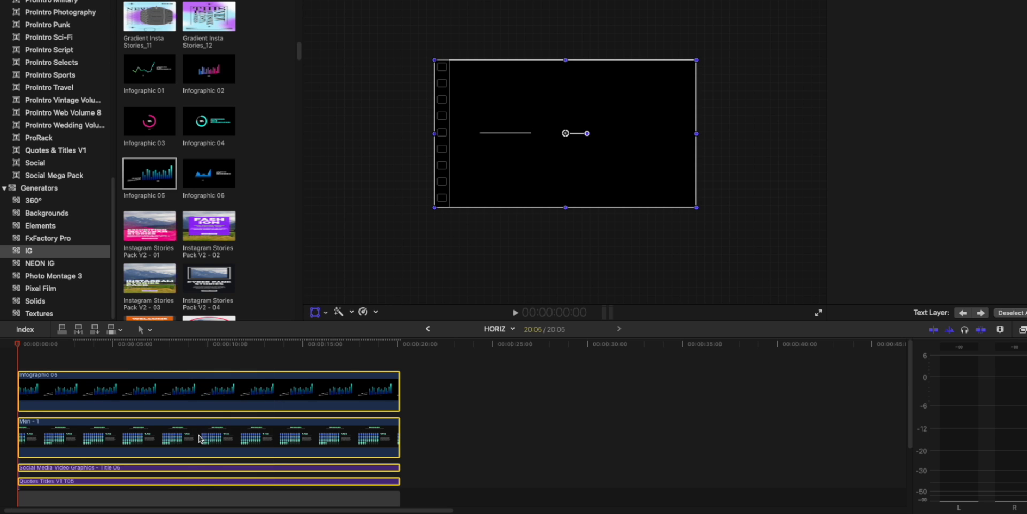
pyautogui.rightClick(205, 394)
pyautogui.click(263, 300)
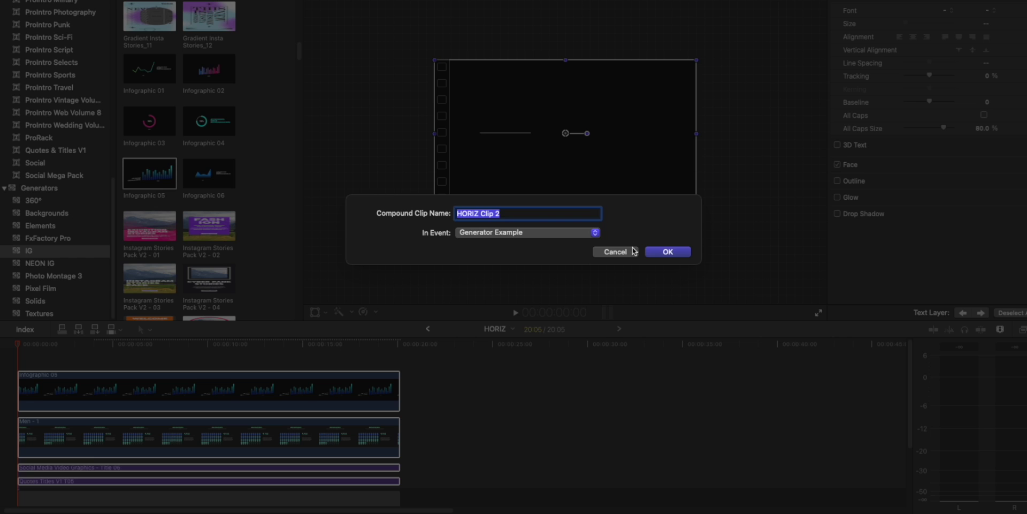
pyautogui.click(661, 253)
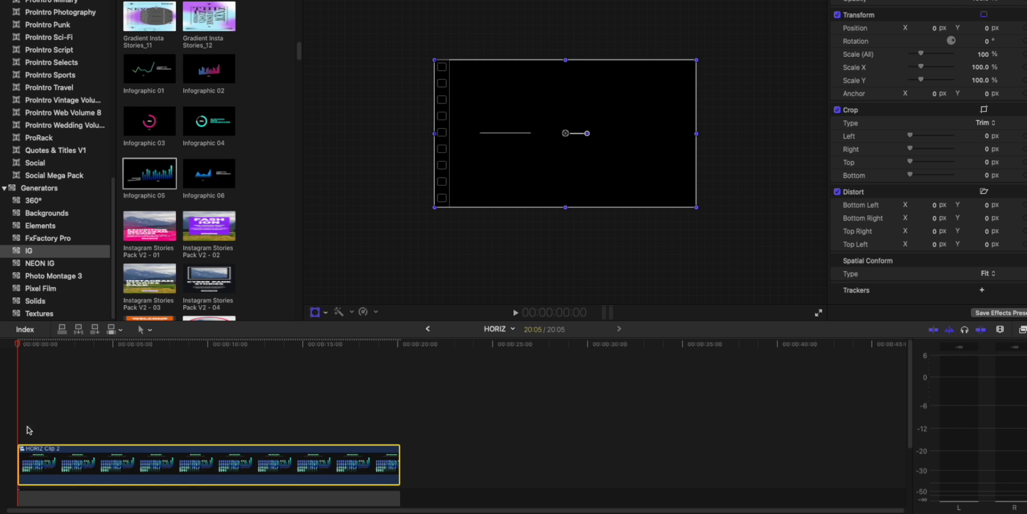
# - Inside HORIZ Clip 2, disable the Social Media title, Men - 1 and Infographic 05 layers
pyautogui.doubleClick(22, 454)
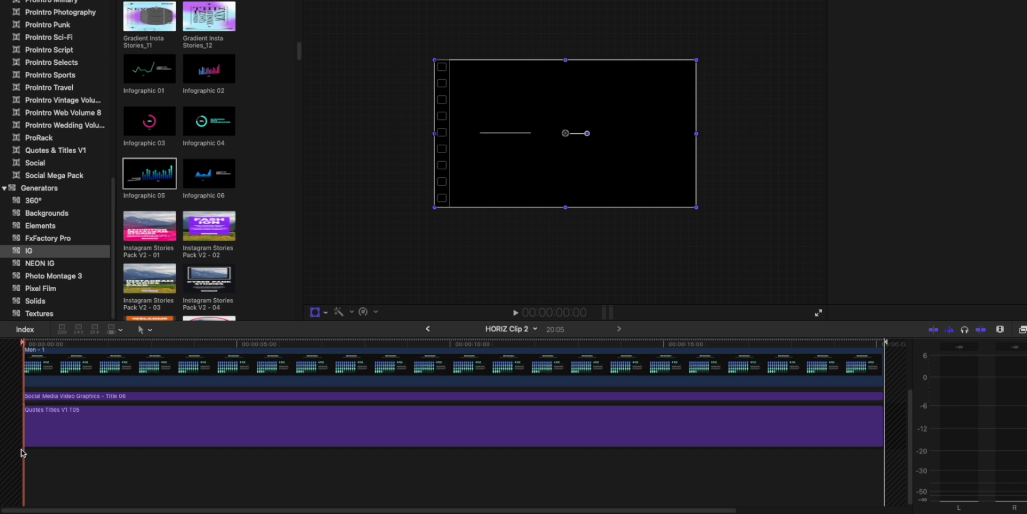
pyautogui.scroll(-2, 187, 460)
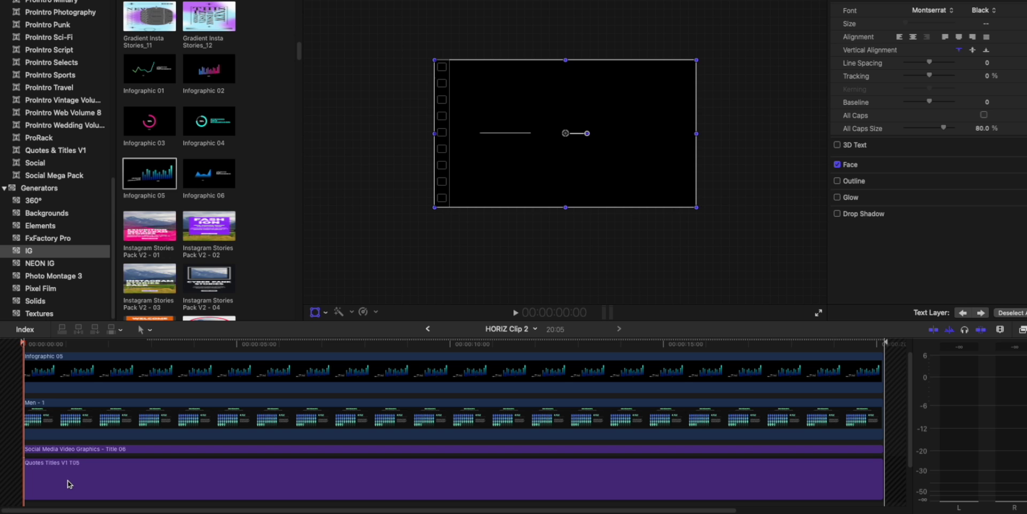
pyautogui.click(72, 449)
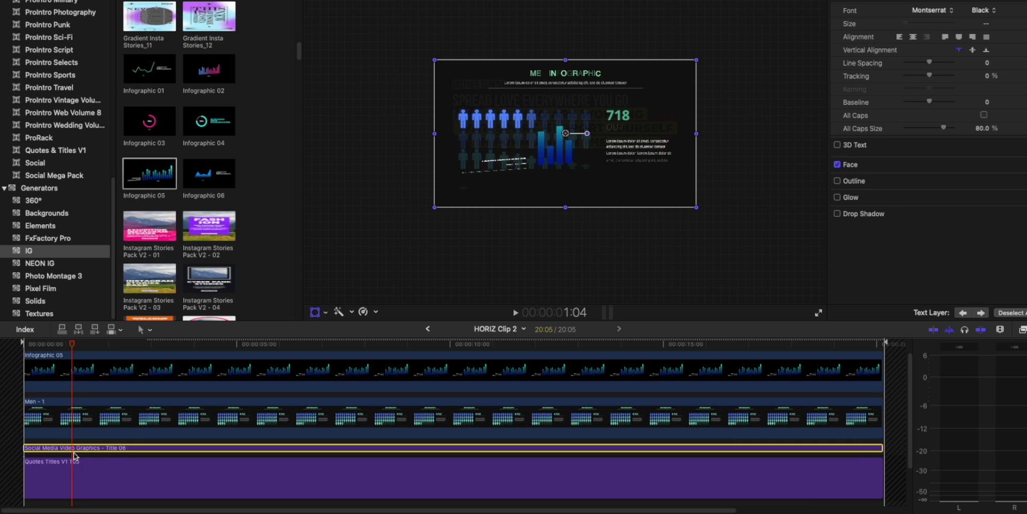
pyautogui.press('v')
pyautogui.click(91, 419)
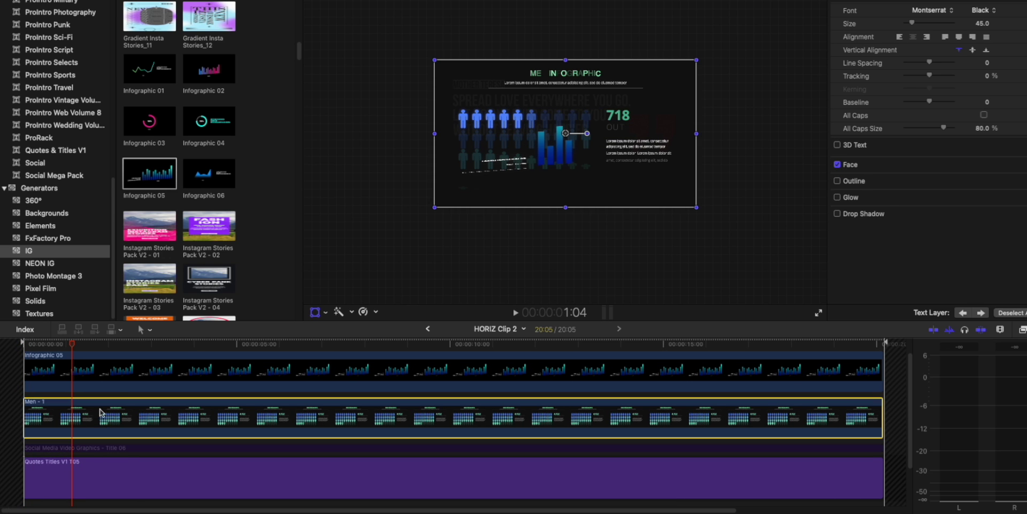
pyautogui.press('v')
pyautogui.click(118, 373)
pyautogui.press('v')
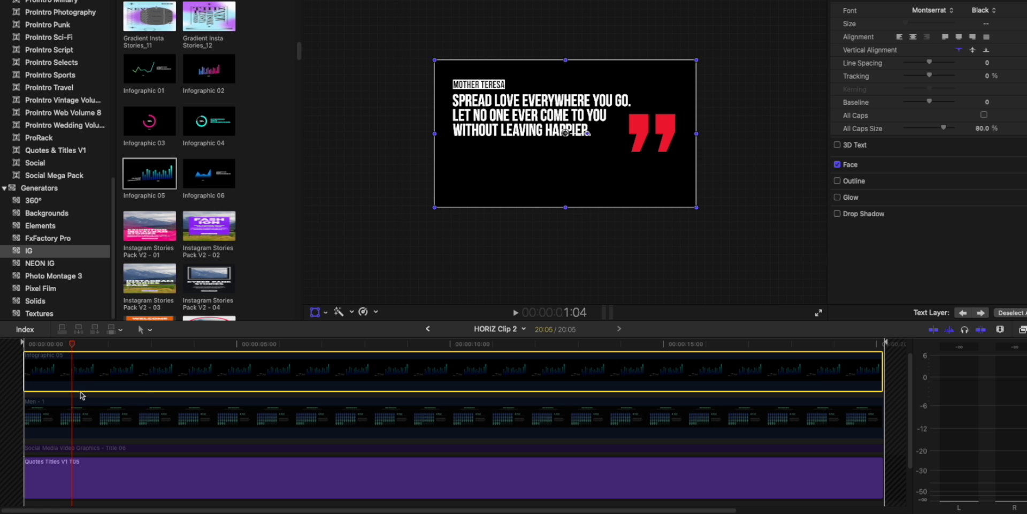
pyautogui.click(429, 329)
# - In the Vertical project, connect HORIZ Clip 2 above Red BG from the start and select it
pyautogui.click(202, 381)
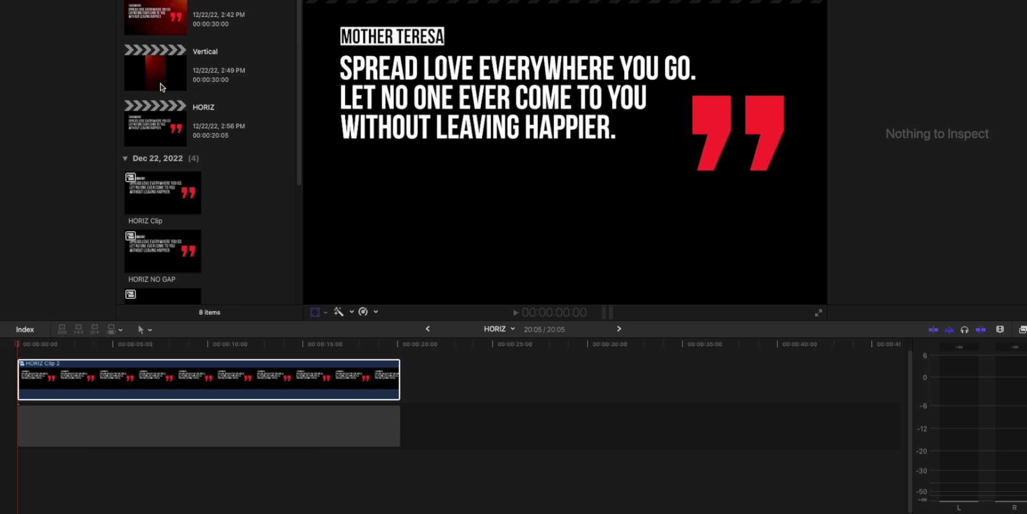
pyautogui.doubleClick(163, 85)
pyautogui.press('Home')
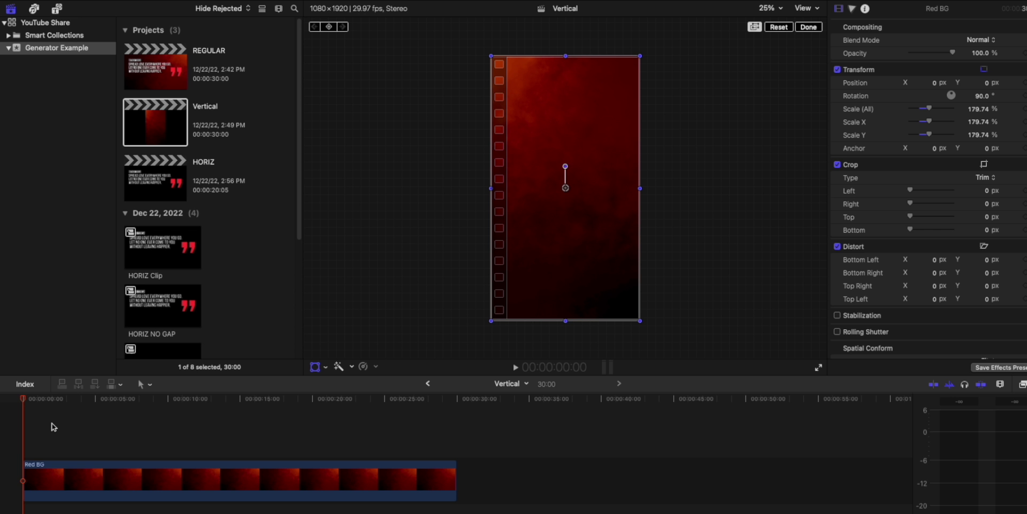
pyautogui.press('q')
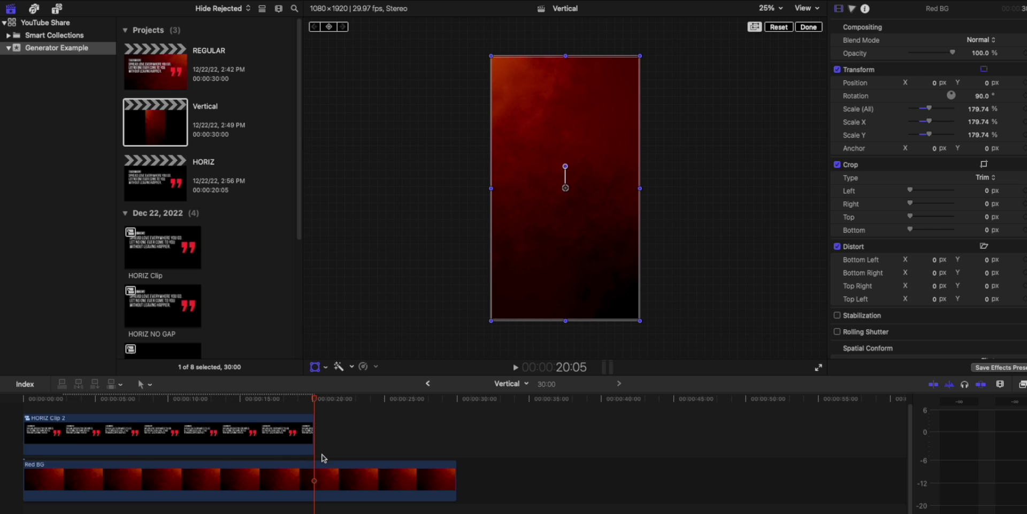
pyautogui.moveTo(163, 405); pyautogui.dragTo(231, 405)
pyautogui.click(188, 444)
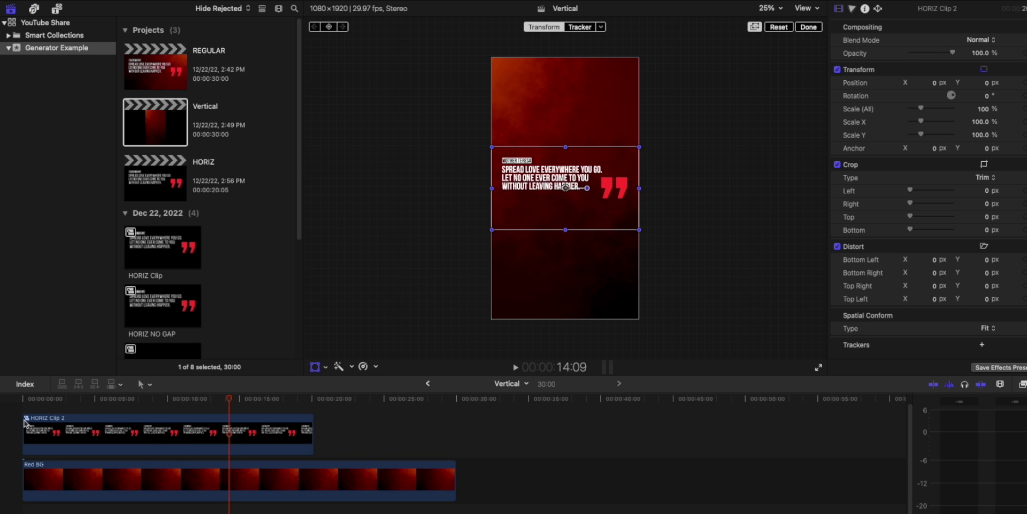
# - Inside HORIZ Clip 2, enable the Social Media title and disable the Quotes Titles clip
pyautogui.scroll(-1, 28, 422)
pyautogui.doubleClick(27, 420)
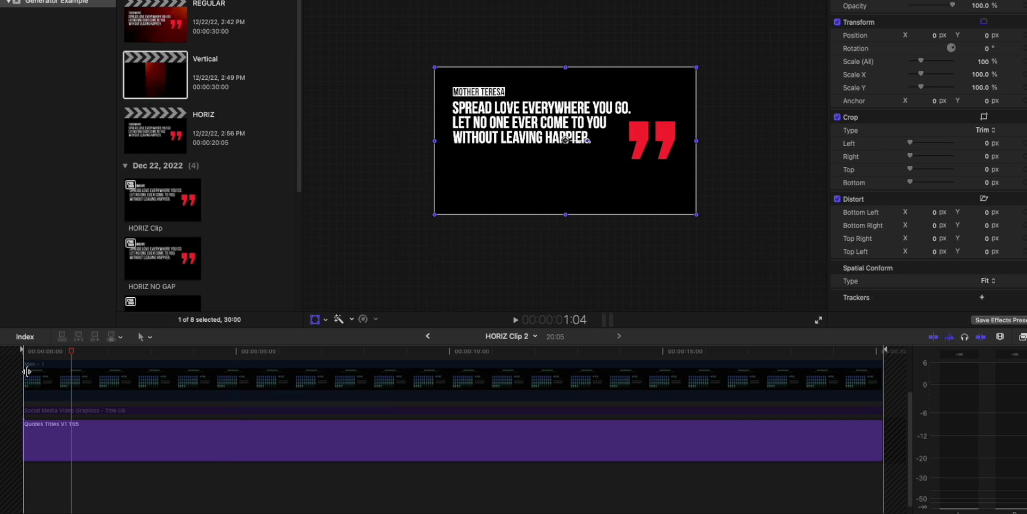
pyautogui.click(167, 513)
pyautogui.scroll(3, 255, 501)
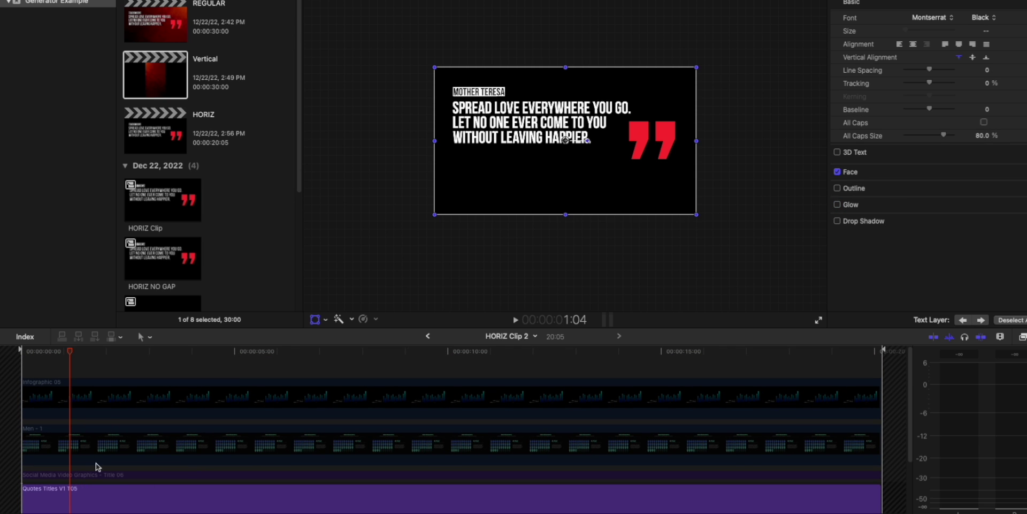
pyautogui.click(82, 475)
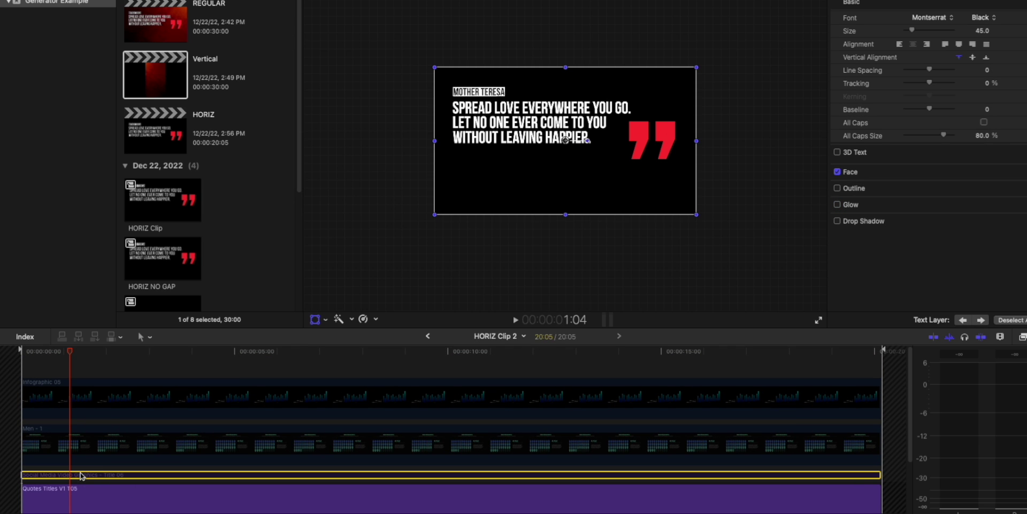
pyautogui.press('v')
pyautogui.click(104, 485)
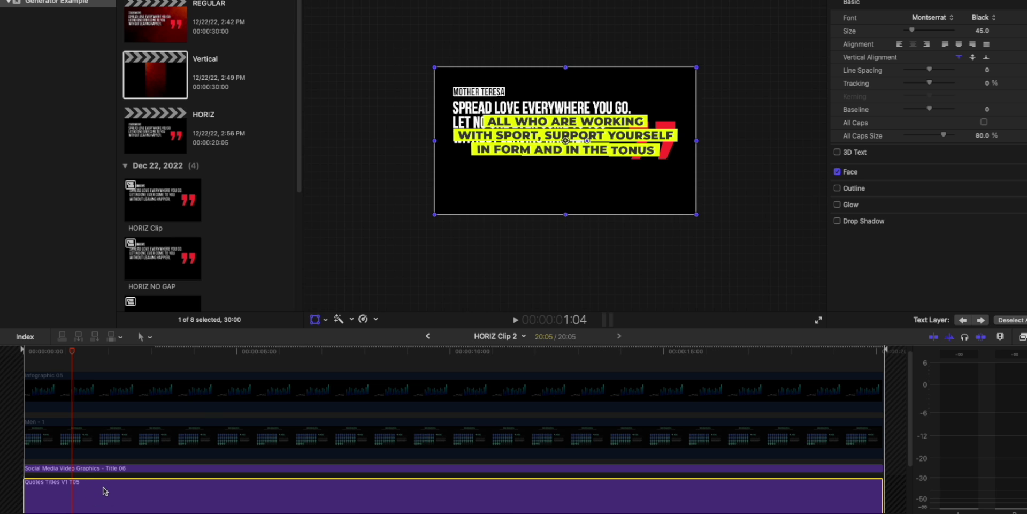
pyautogui.press('v')
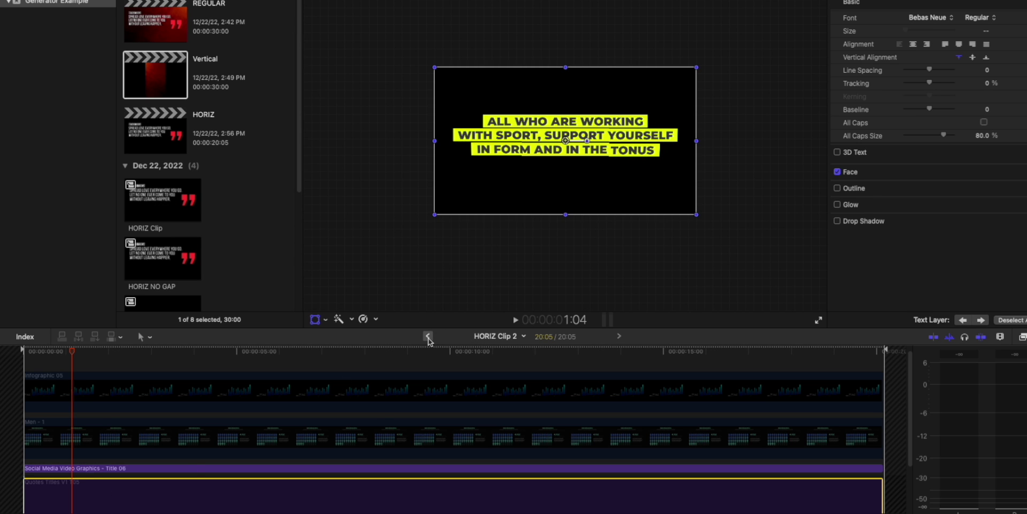
# - Back in the Vertical project, play from the start and scrub to check the caption
pyautogui.click(428, 337)
pyautogui.moveTo(175, 351); pyautogui.dragTo(278, 360)
pyautogui.click(279, 351)
pyautogui.press('space')
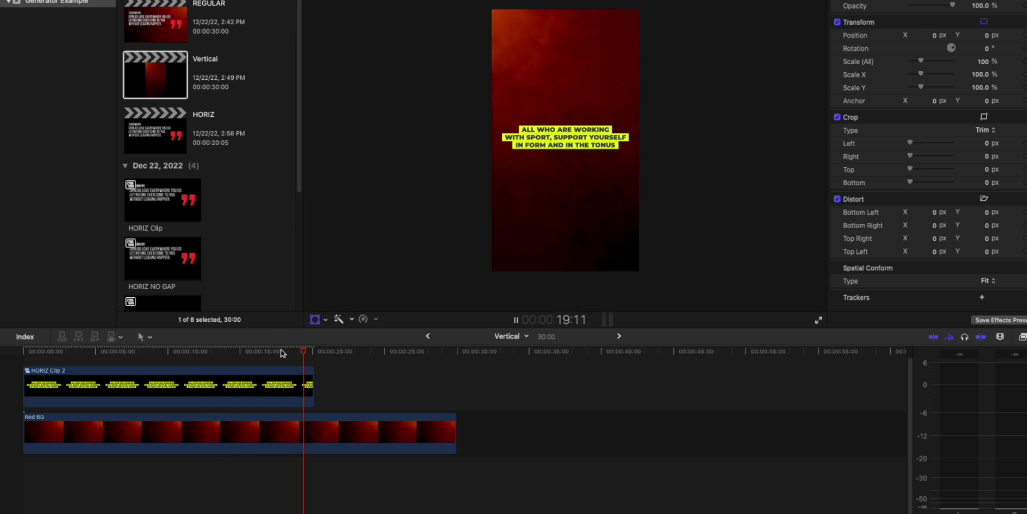
pyautogui.click(282, 373)
pyautogui.click(171, 351)
pyautogui.click(110, 351)
pyautogui.click(225, 381)
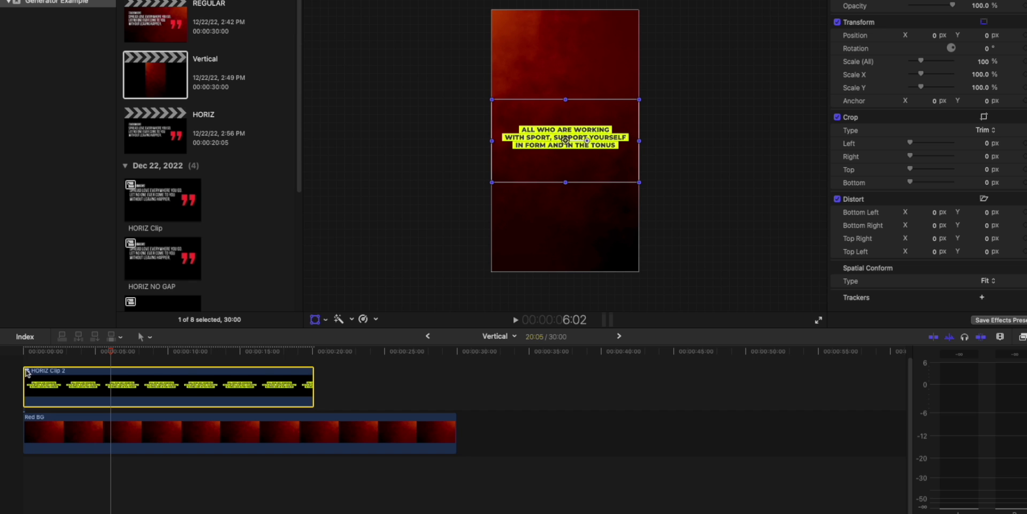
# - Swap HORIZ Clip 2's Social Media title for Infographic 05 and preview it over red
pyautogui.press('Home')
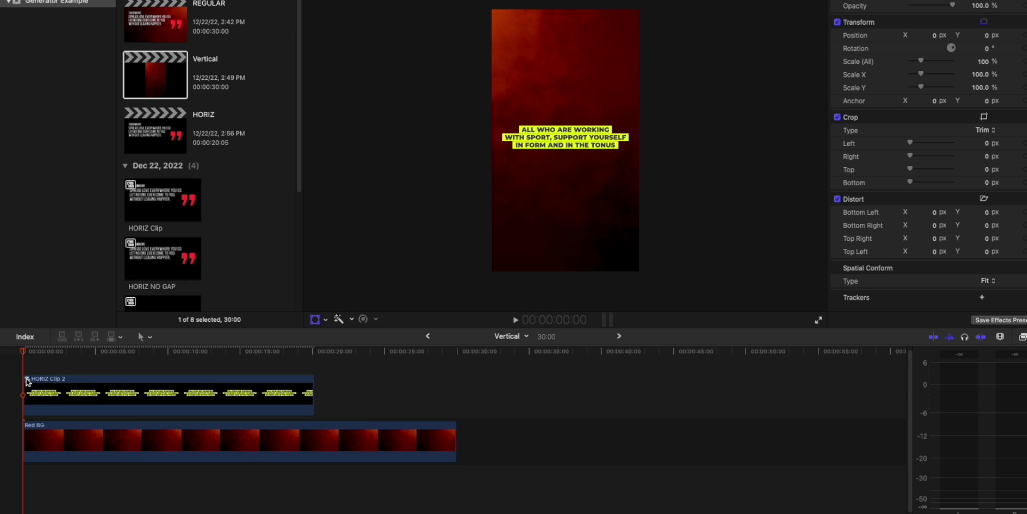
pyautogui.doubleClick(27, 381)
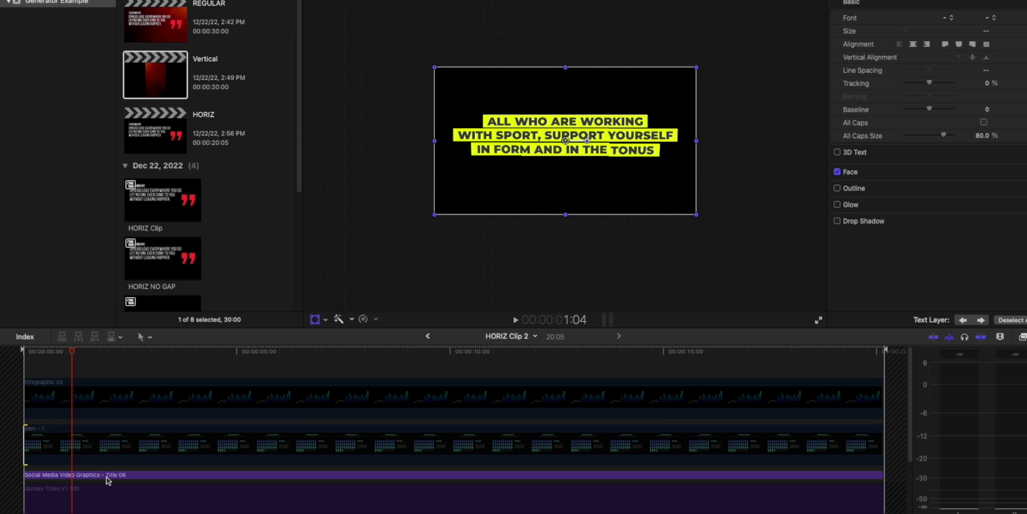
pyautogui.click(107, 477)
pyautogui.click(136, 398)
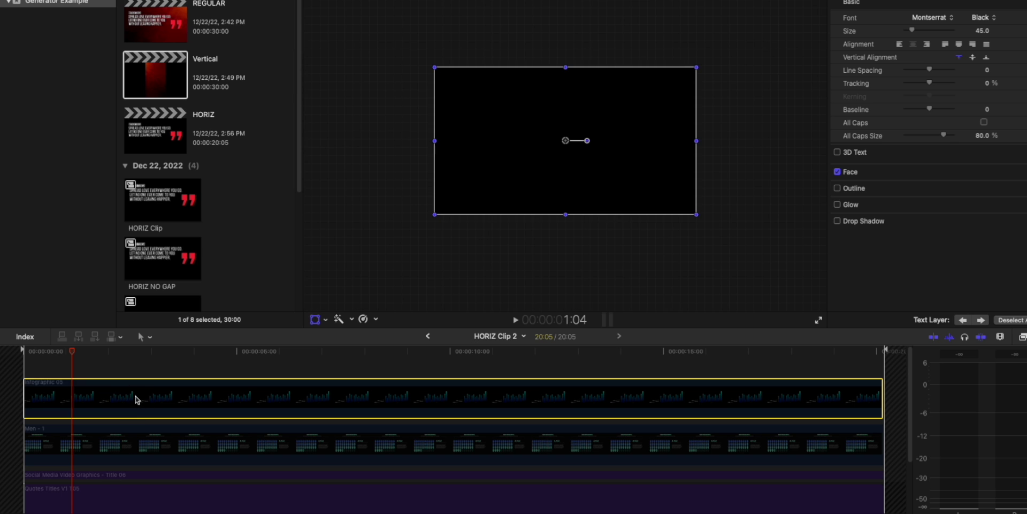
pyautogui.click(426, 337)
pyautogui.moveTo(33, 351); pyautogui.dragTo(133, 351)
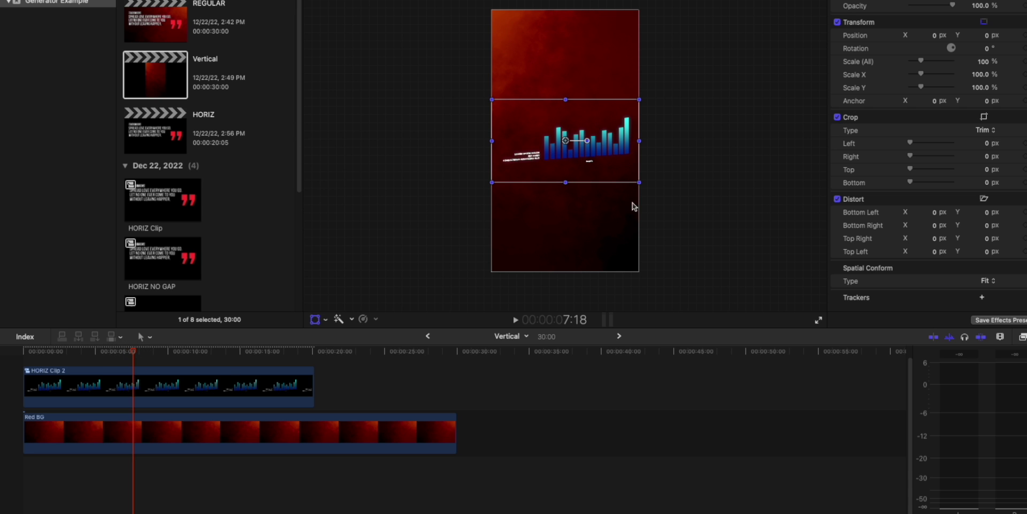